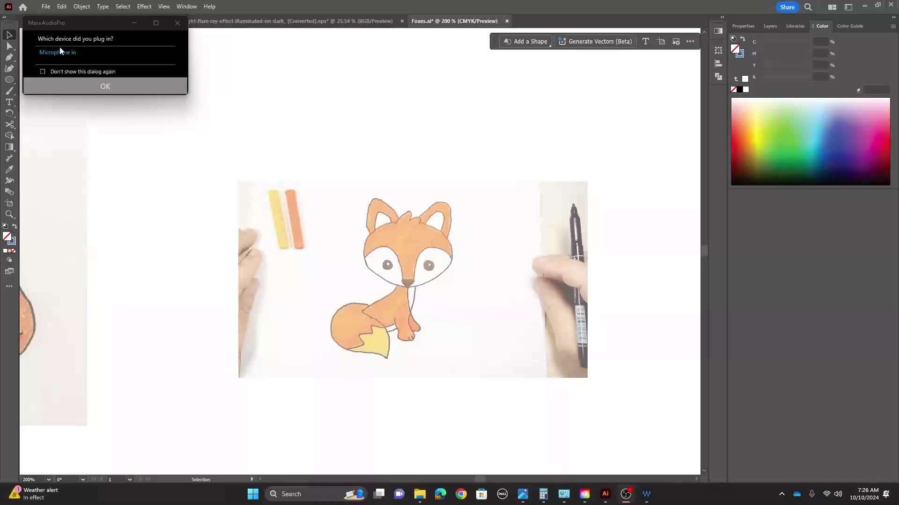
Step: Dismiss the MaxxAudioPro prompt and select the Pen tool for tracing
click(66, 85)
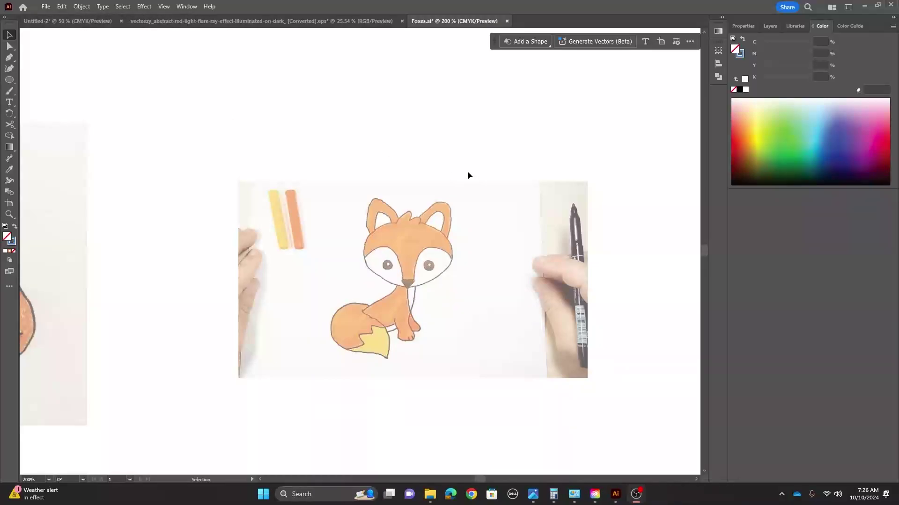
click(10, 58)
Step: Trace a closed blue outline around the fox's left ear
key(ctrl+plus)
key(ctrl+plus)
key(ctrl+plus)
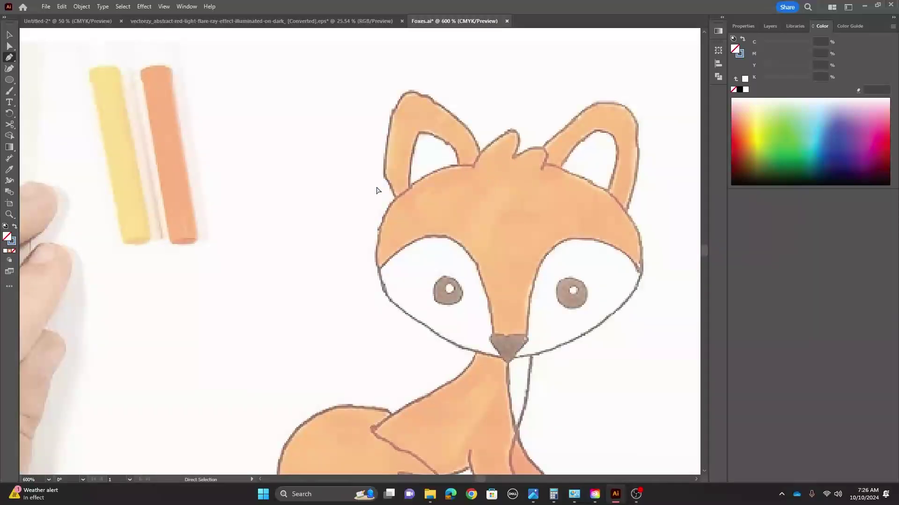
drag(483, 225, 433, 190)
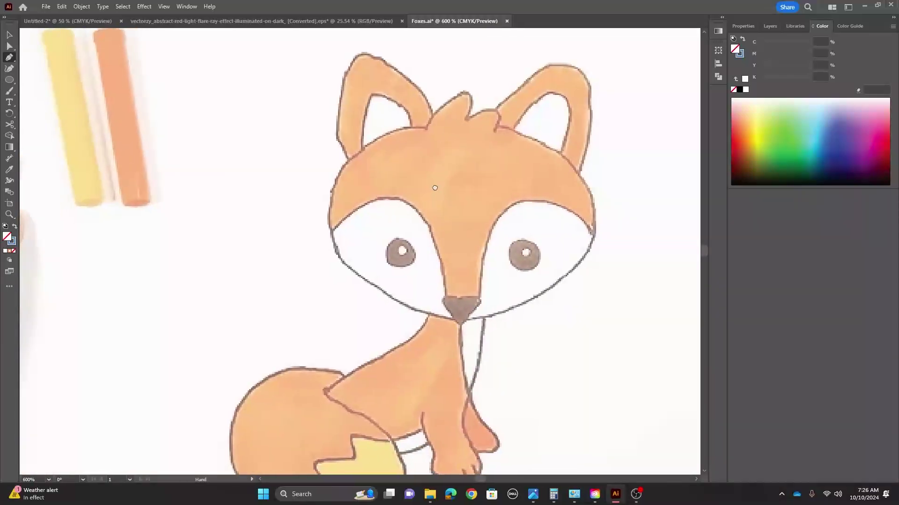
click(347, 170)
drag(333, 126, 334, 93)
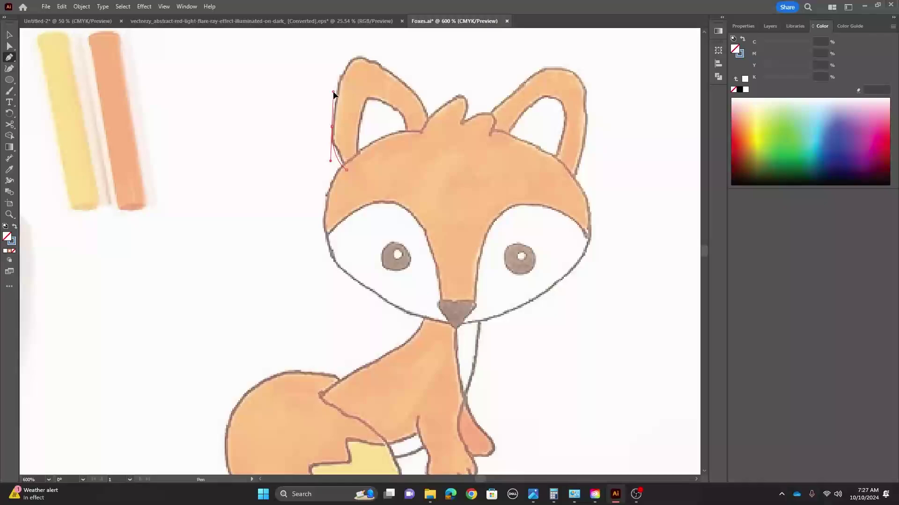
drag(355, 59, 363, 54)
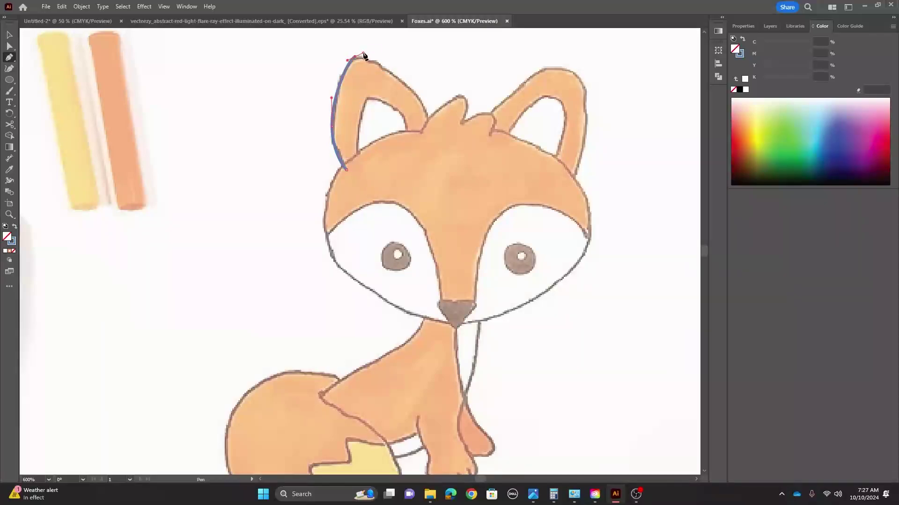
drag(419, 98, 436, 118)
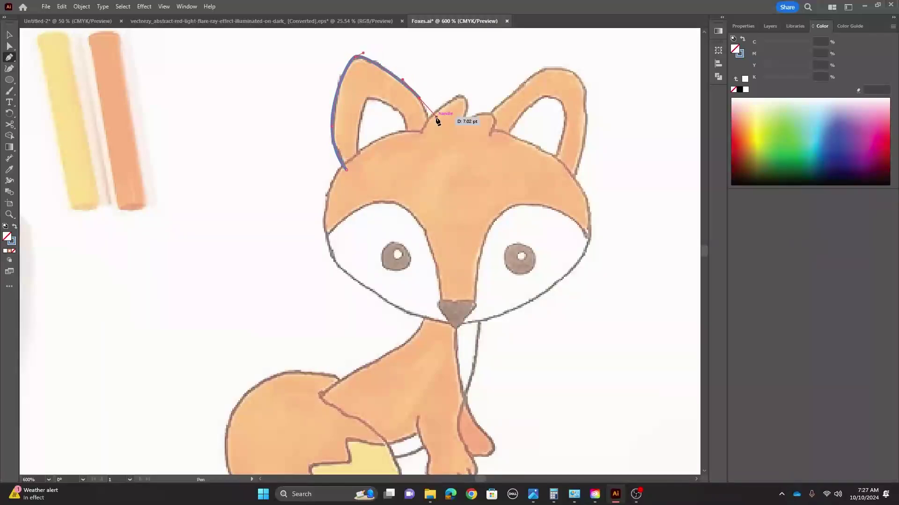
click(425, 149)
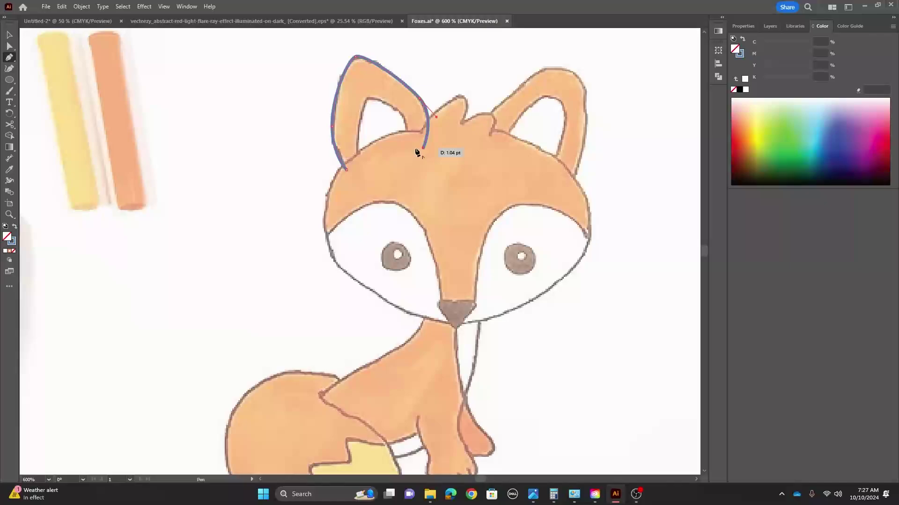
click(347, 170)
Step: Trace a closed blue outline around the fox's right ear
click(472, 136)
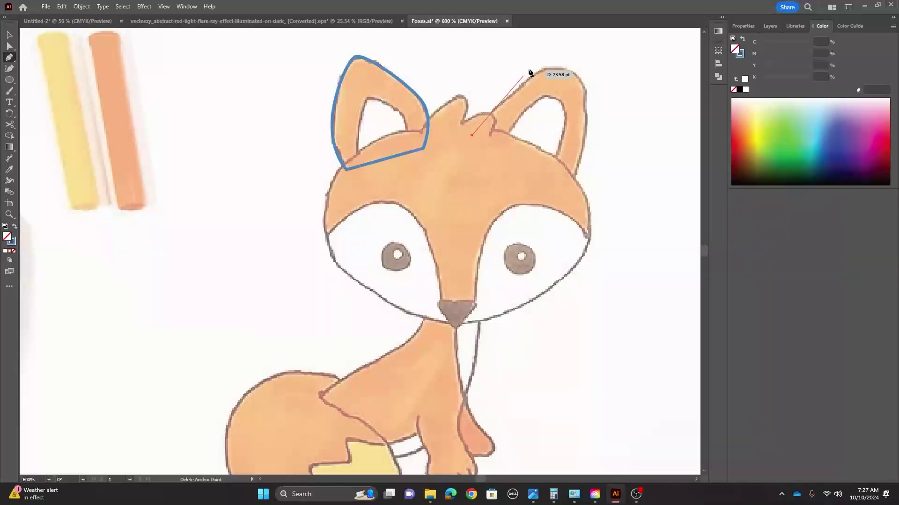
drag(538, 73, 557, 67)
click(573, 74)
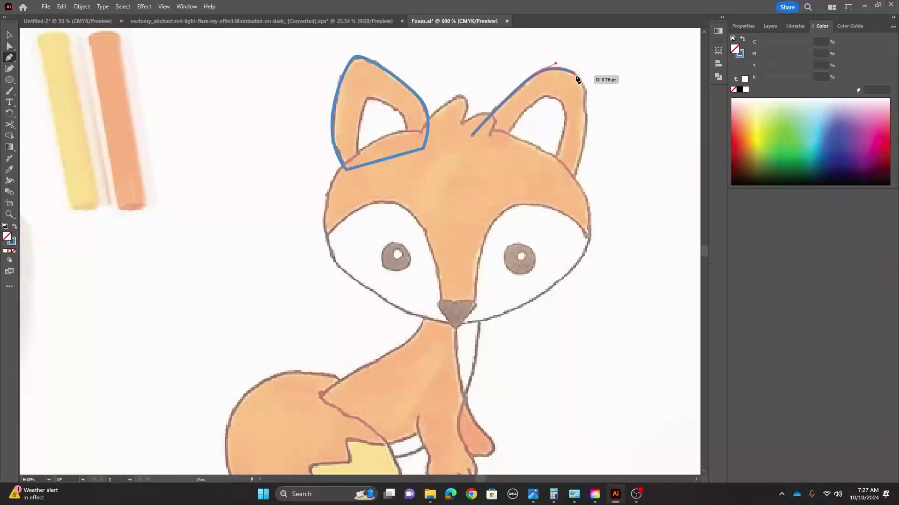
drag(586, 134, 579, 174)
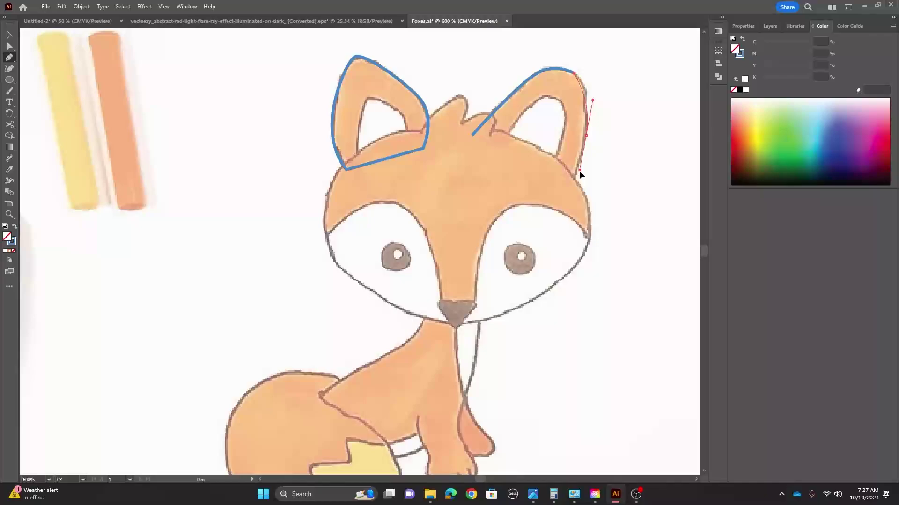
click(565, 191)
click(472, 135)
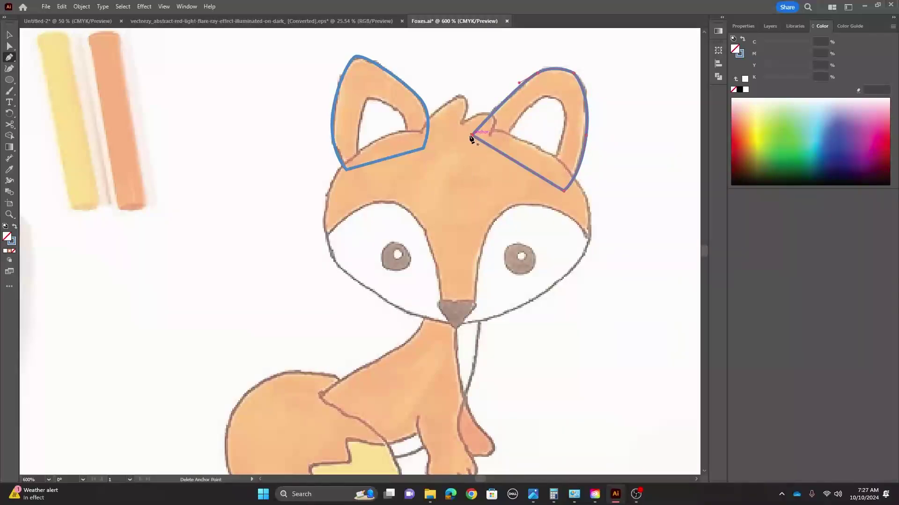
Step: Trace closed outlines around the left and right inner ears
click(357, 156)
drag(377, 88, 377, 88)
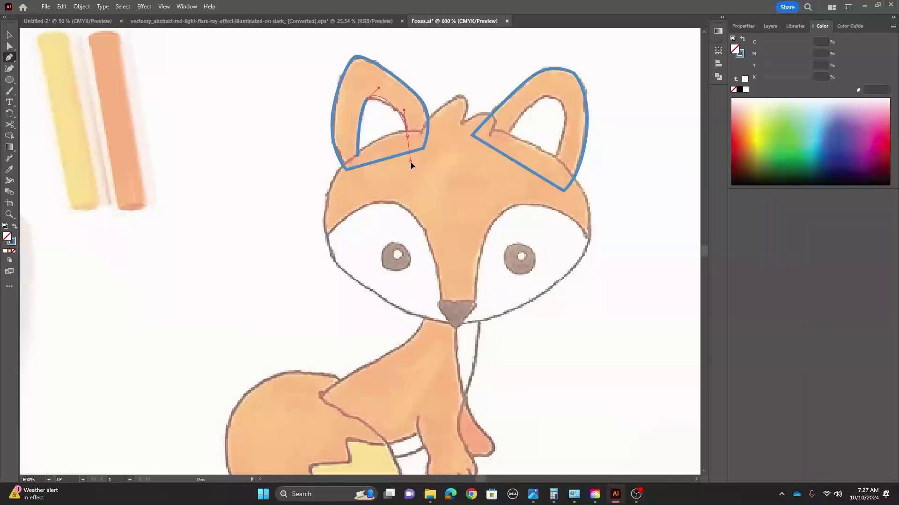
drag(410, 160, 411, 159)
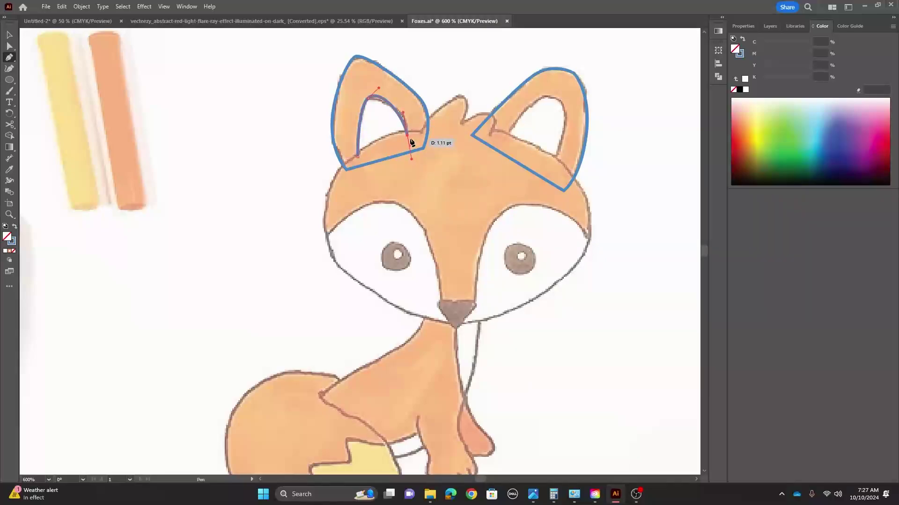
click(358, 155)
click(503, 137)
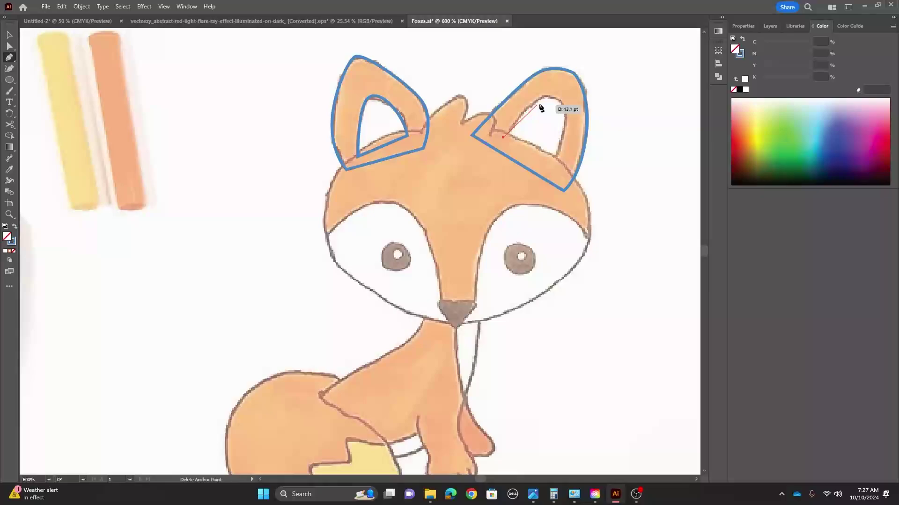
drag(553, 98, 572, 105)
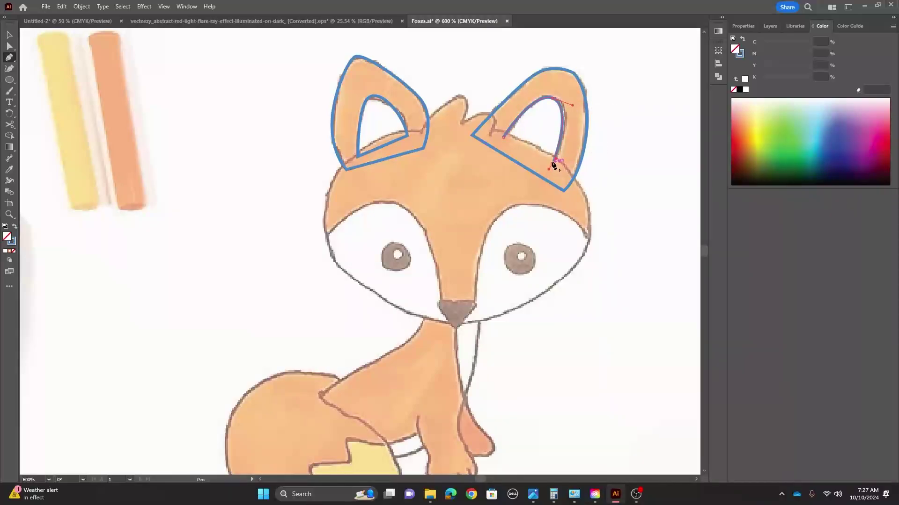
click(553, 161)
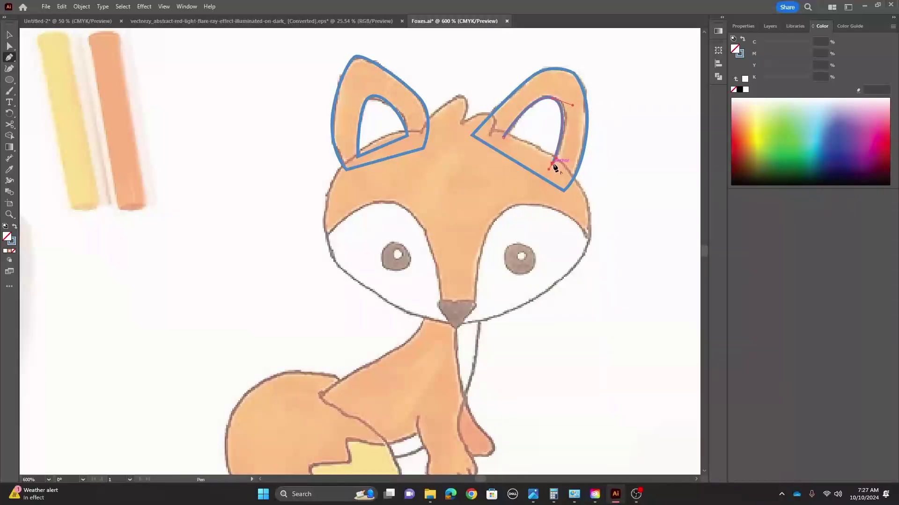
click(503, 138)
Step: Deselect and set the stroke colour to bright green #00E530 for the next paths
click(9, 34)
click(215, 130)
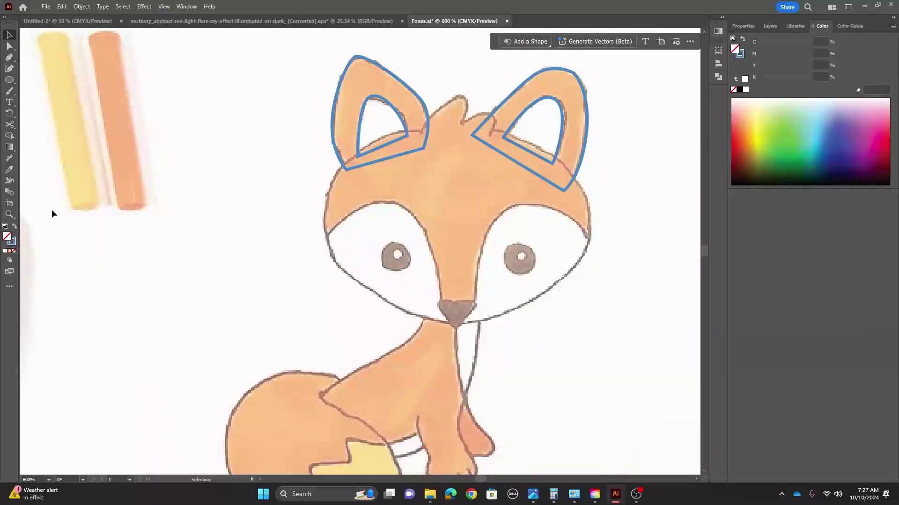
double_click(11, 241)
drag(461, 250, 462, 261)
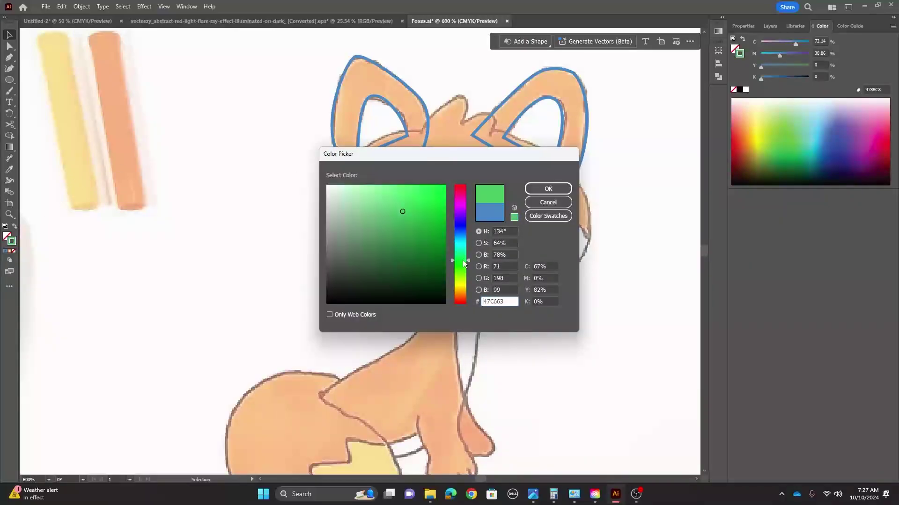
click(442, 197)
click(547, 188)
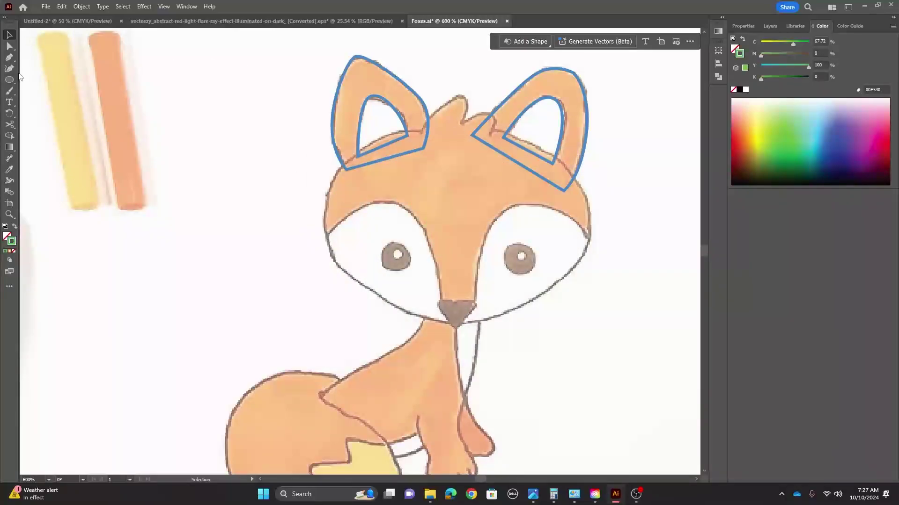
click(11, 58)
Step: Trace the green head outline from the tuft down the cheeks to the right ear base
mouse_move(461, 125)
mouse_down()
mouse_move(465, 103)
mouse_move(421, 139)
mouse_up()
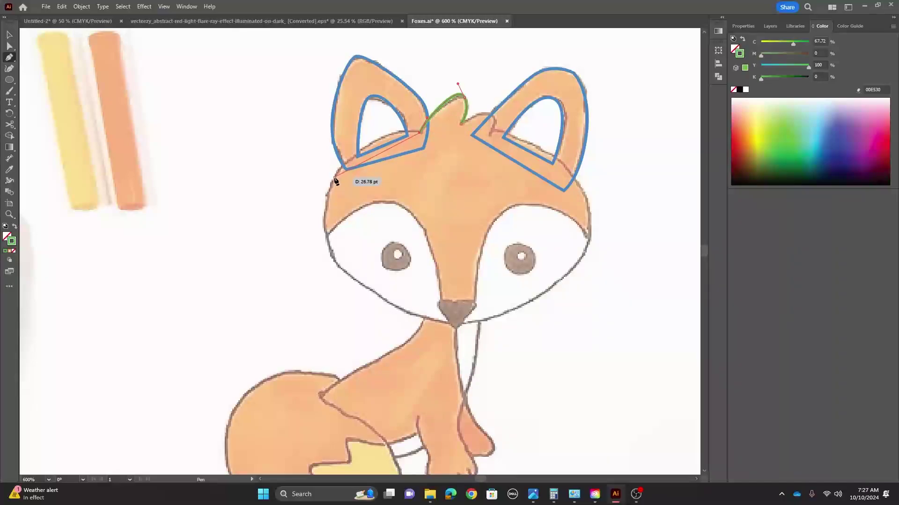
drag(334, 180, 292, 233)
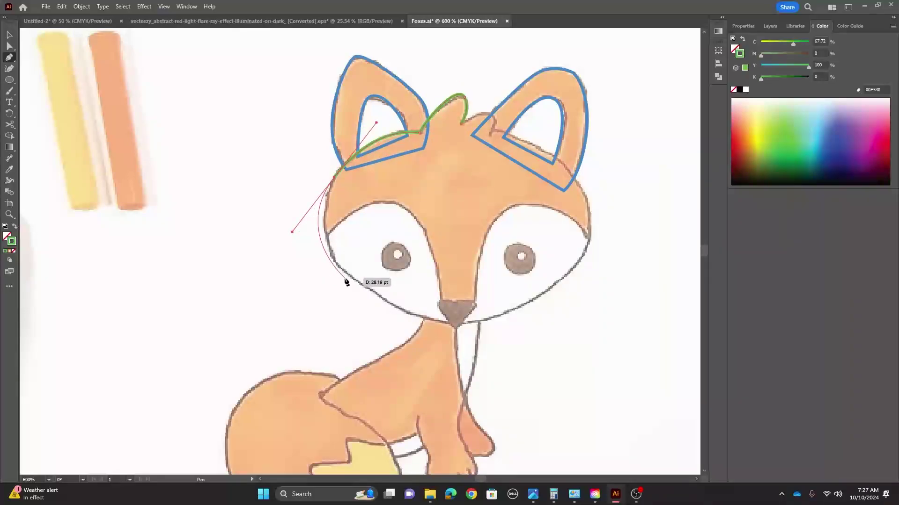
drag(391, 306, 454, 326)
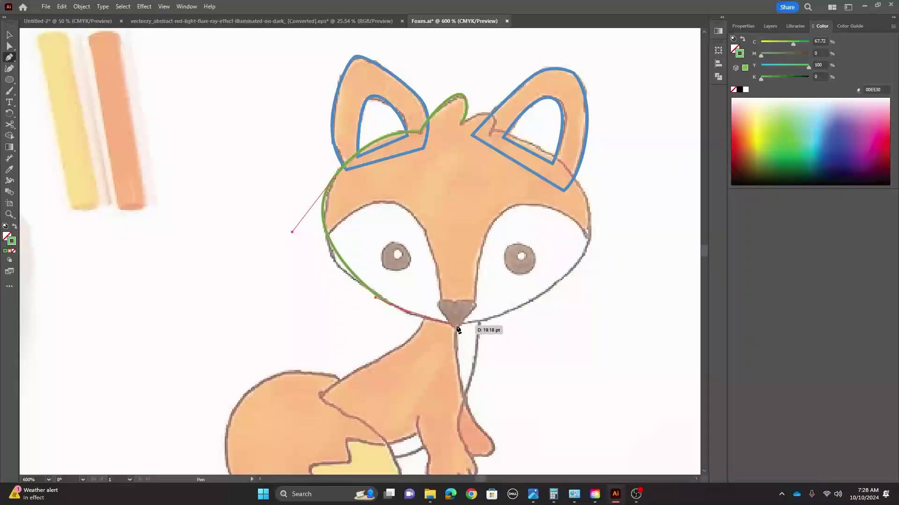
drag(457, 325, 474, 325)
drag(562, 280, 587, 259)
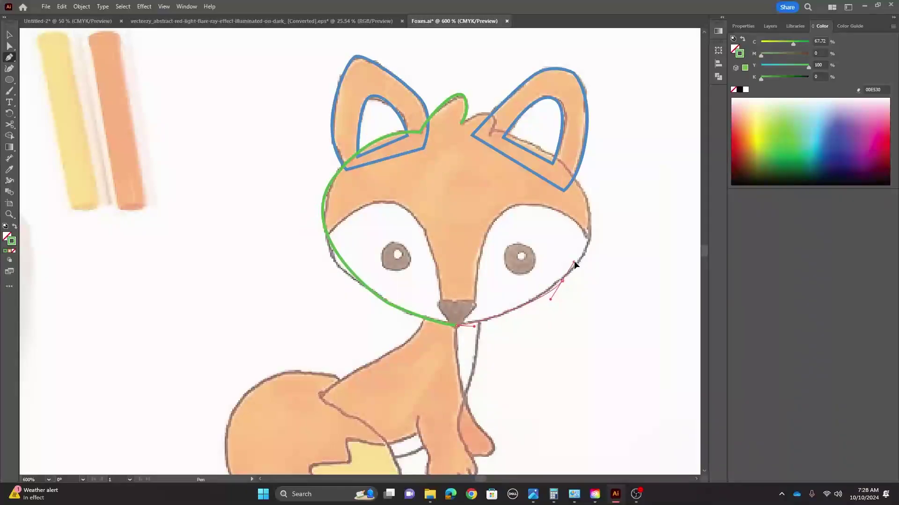
drag(588, 207, 579, 168)
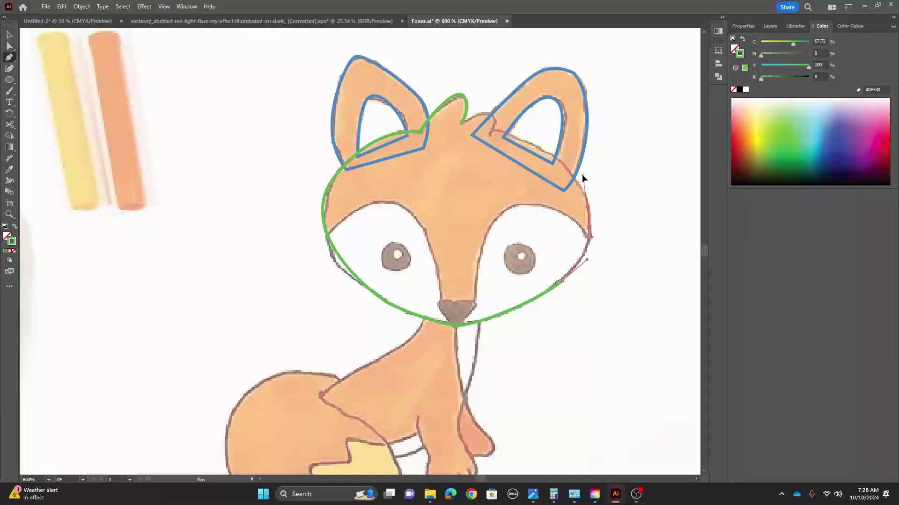
drag(495, 135, 452, 124)
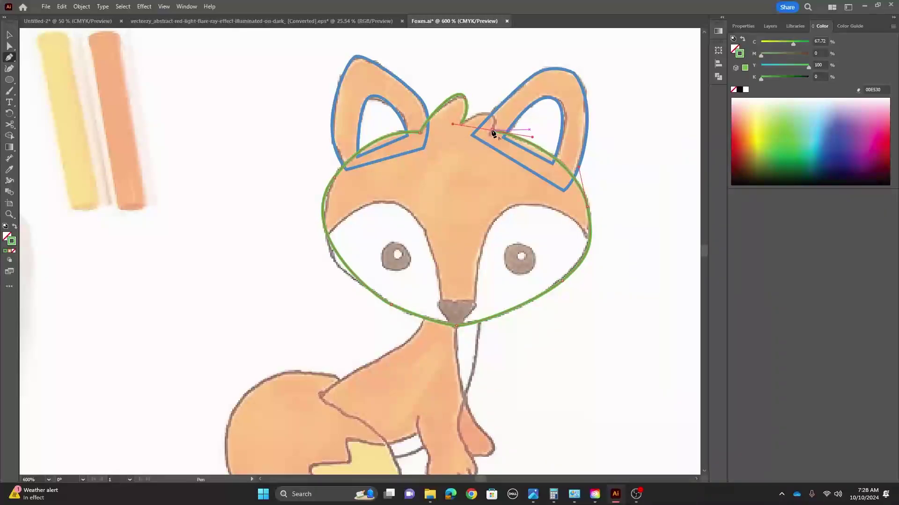
Step: Shape the tuft and notch between the ears and close the head outline at its endpoint
click(493, 133)
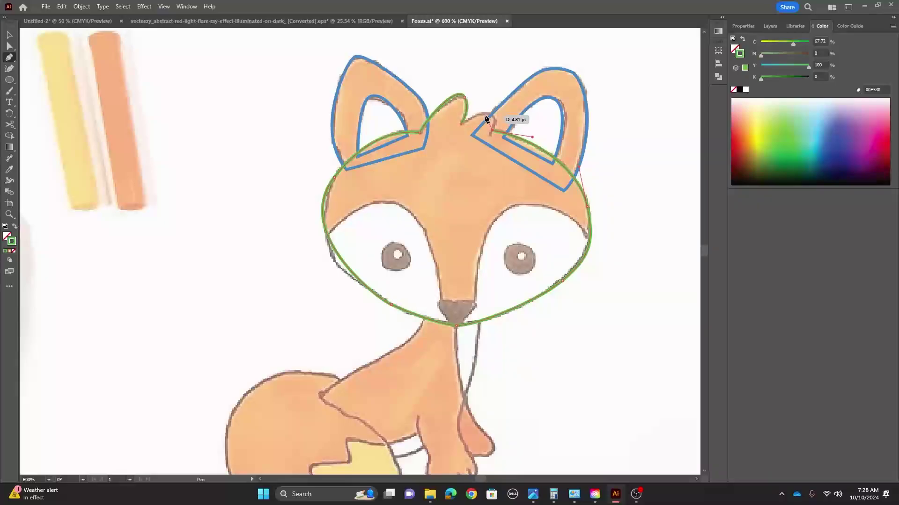
click(463, 124)
drag(477, 124, 494, 121)
key(ctrl+equal)
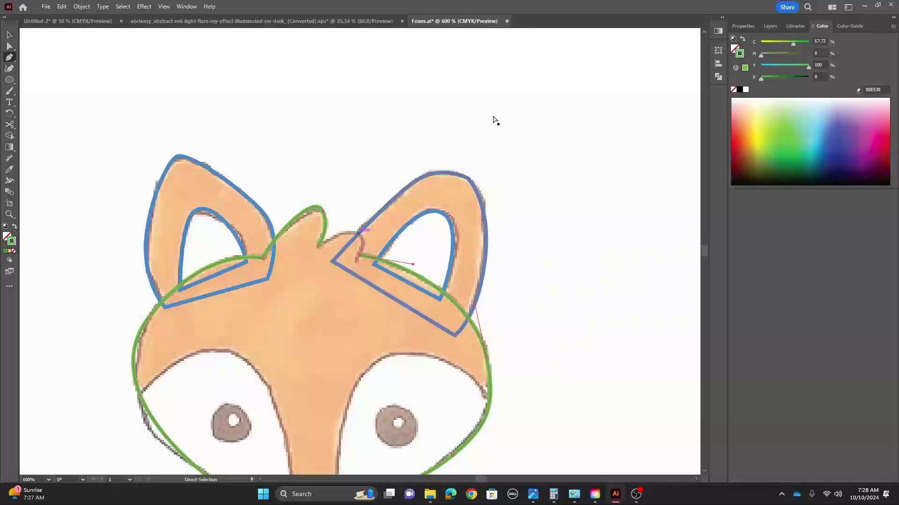
key(ctrl+equal)
key(ctrl+equal)
key(ctrl+equal)
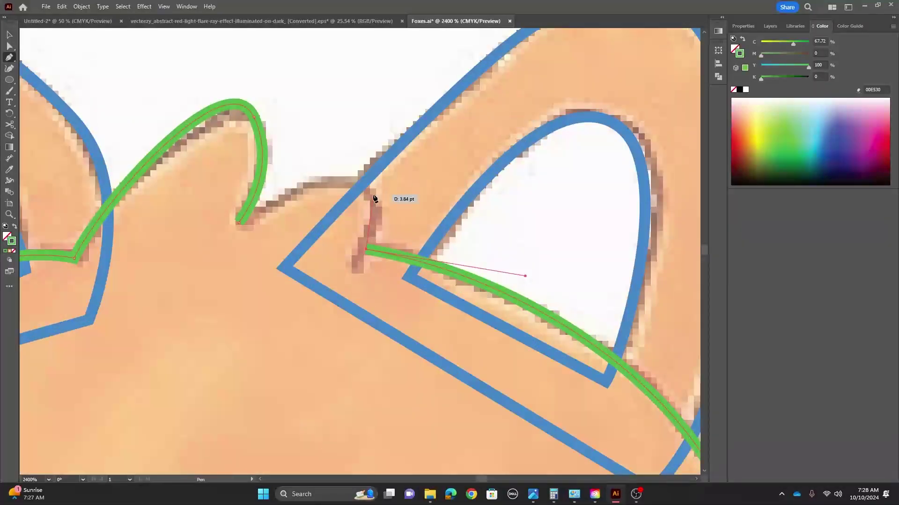
drag(371, 194, 361, 176)
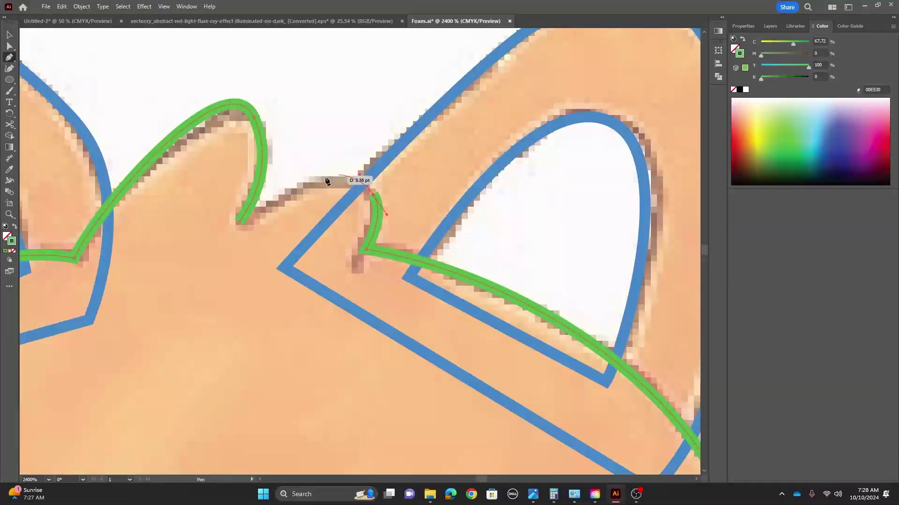
click(278, 199)
click(239, 223)
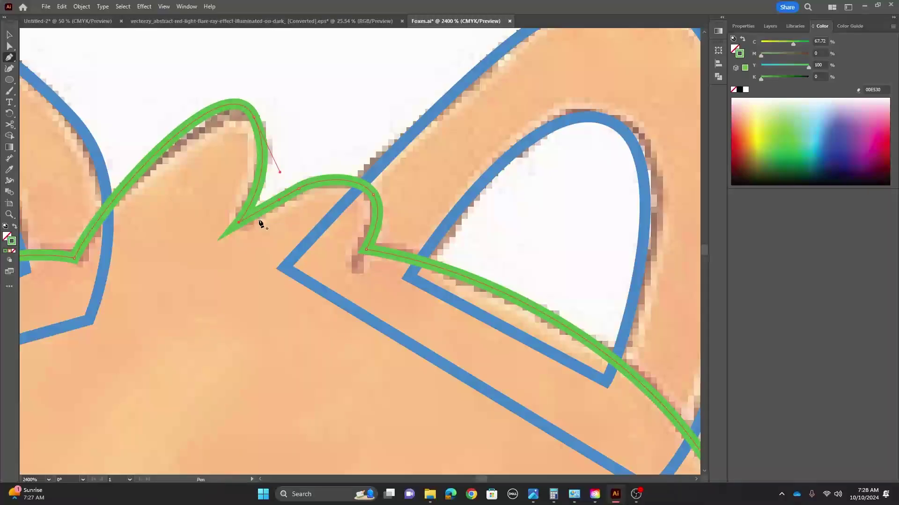
key(ctrl+minus)
key(ctrl+minus)
key(ctrl+minus)
key(ctrl+minus)
key(ctrl+minus)
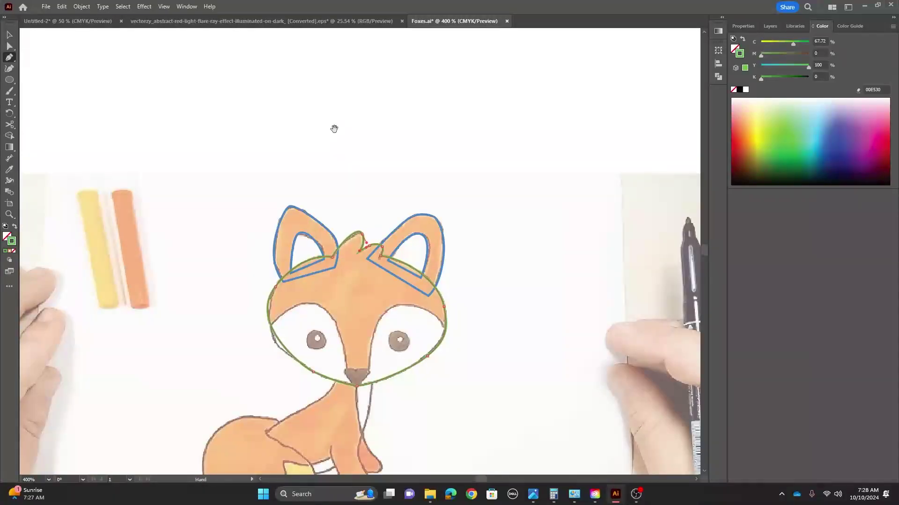
Step: Trace a closed green outline around the fox's neck, back and belly
drag(346, 401, 381, 219)
drag(408, 260, 486, 229)
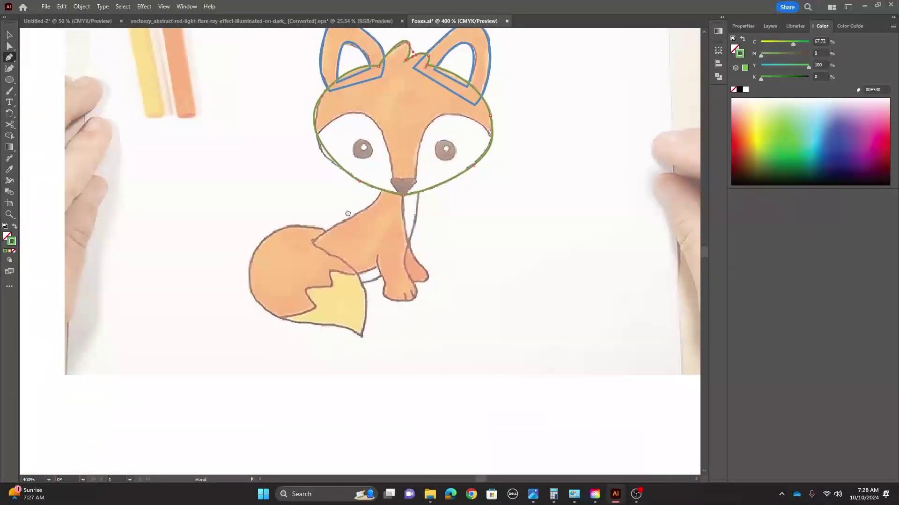
click(458, 154)
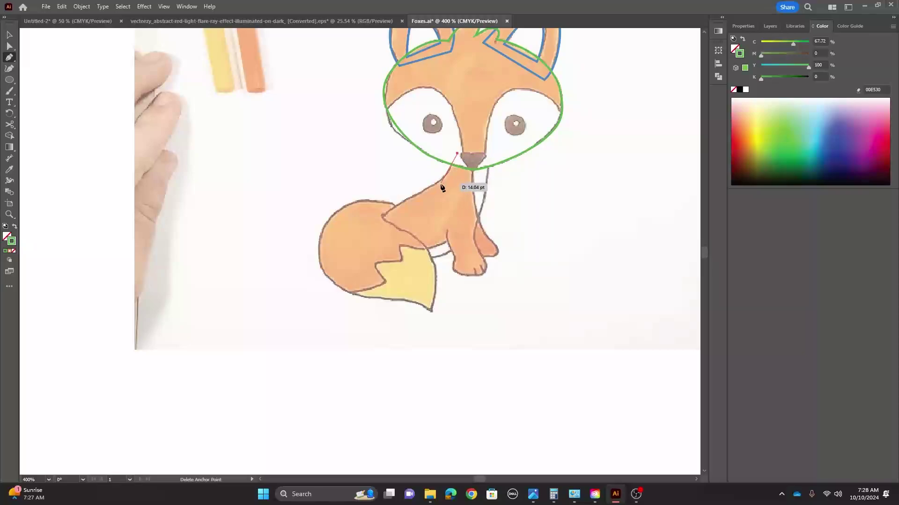
click(412, 198)
click(383, 215)
key(ctrl)
scroll(412, 234, up, 3)
drag(465, 270, 224, 272)
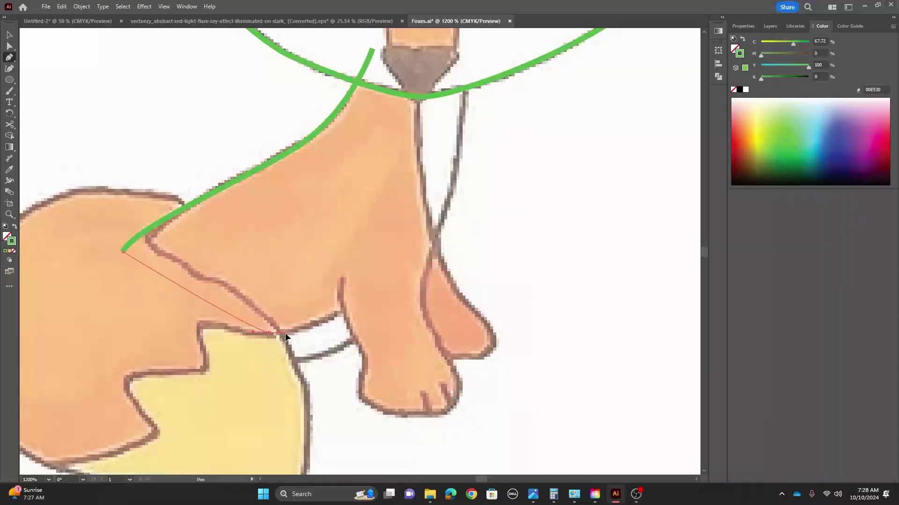
drag(273, 334, 288, 334)
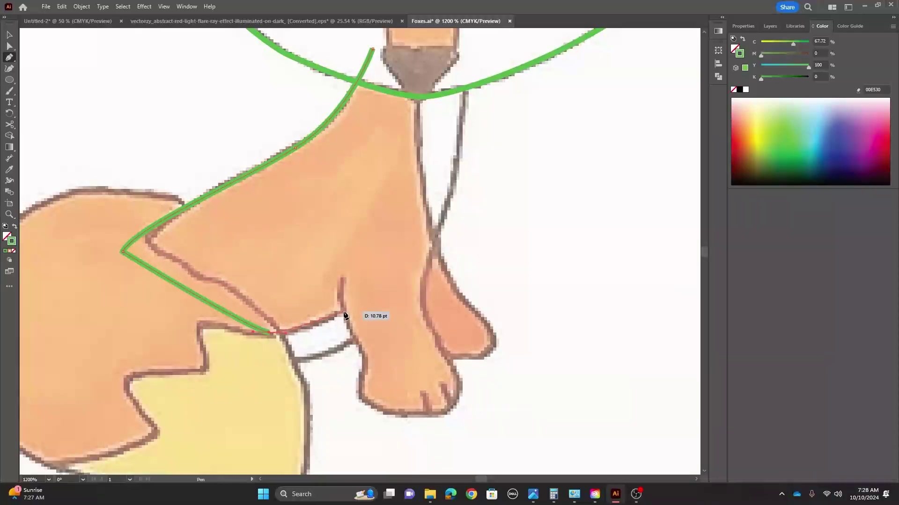
drag(384, 295, 425, 273)
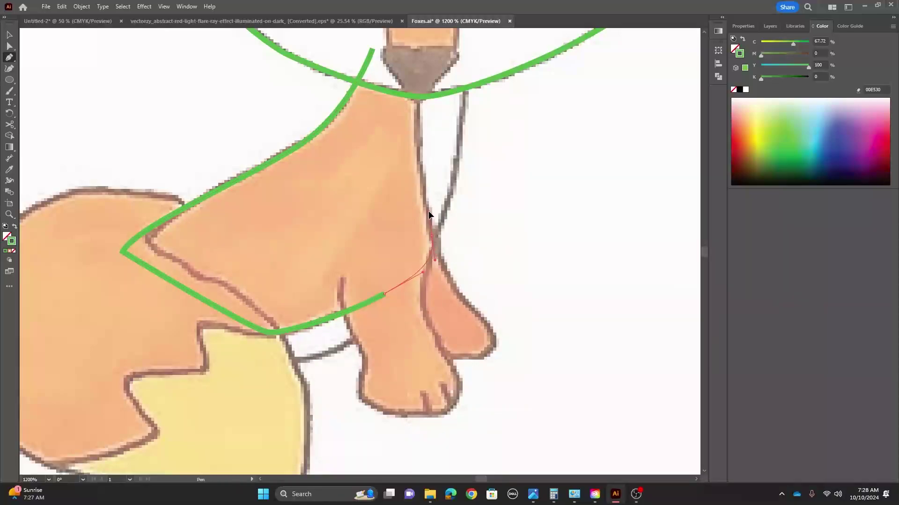
drag(430, 216, 435, 150)
scroll(428, 176, up, 3)
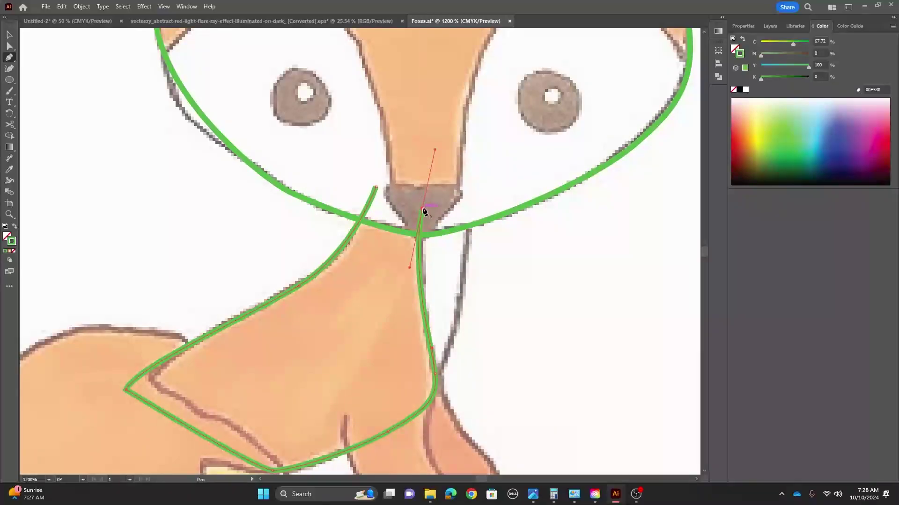
click(375, 187)
Step: Trace the outline of the fox's white chest patch
drag(458, 206, 452, 171)
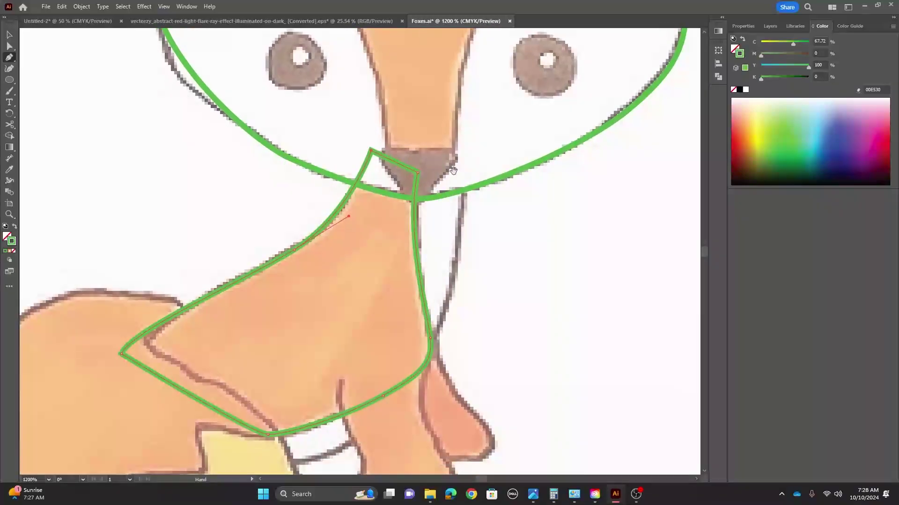
click(466, 185)
mouse_move(425, 347)
mouse_down()
mouse_move(392, 377)
mouse_move(426, 350)
mouse_up()
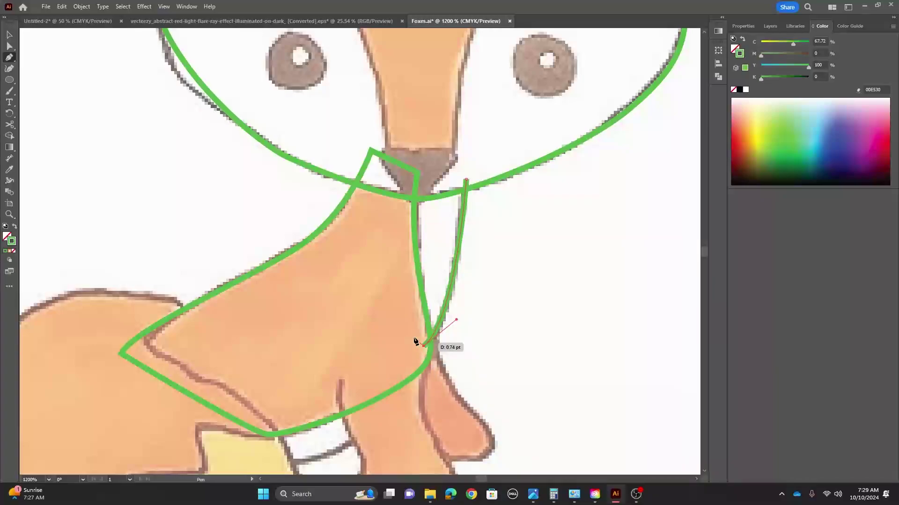
drag(399, 258, 401, 248)
click(407, 208)
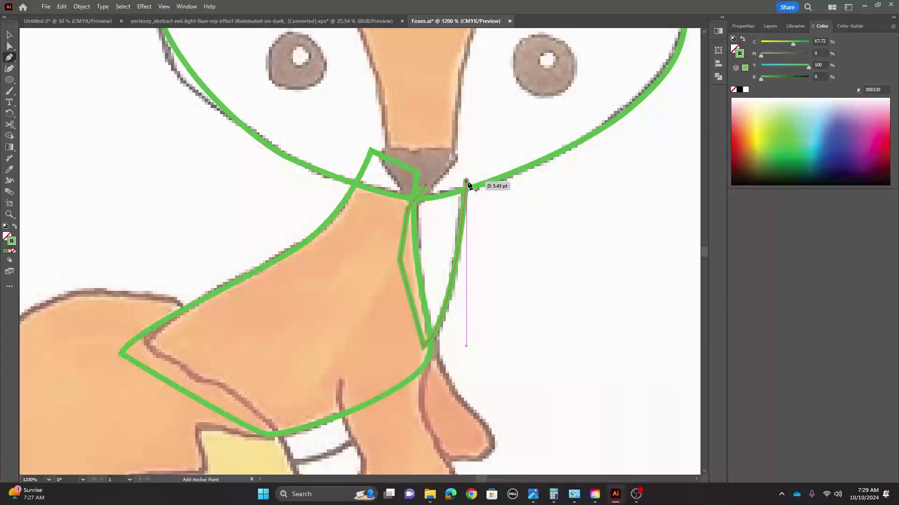
drag(425, 185, 469, 184)
Step: Outline the white gap between the fox's front legs
drag(380, 235, 451, 172)
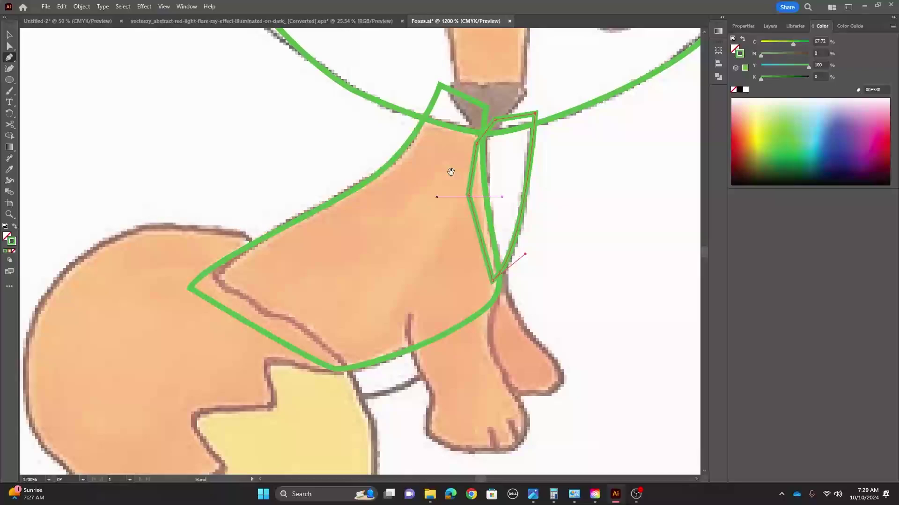
drag(433, 375, 344, 402)
click(344, 355)
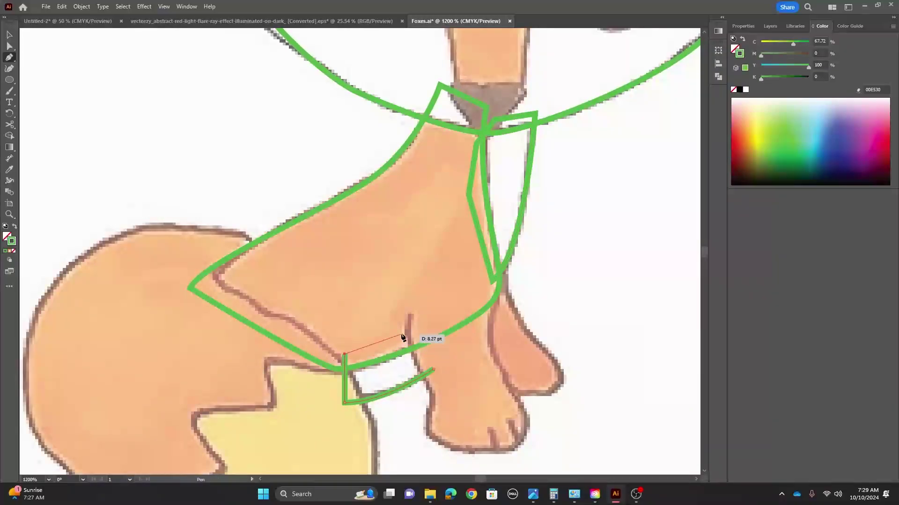
click(422, 330)
click(433, 370)
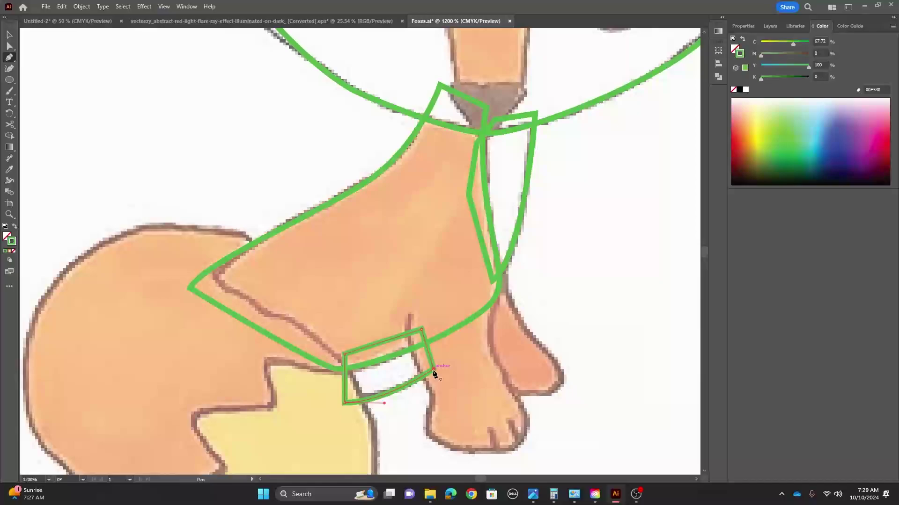
Step: Trace outlines for both front legs and paws
click(409, 311)
mouse_move(441, 410)
mouse_down()
mouse_move(427, 415)
mouse_move(434, 453)
mouse_up()
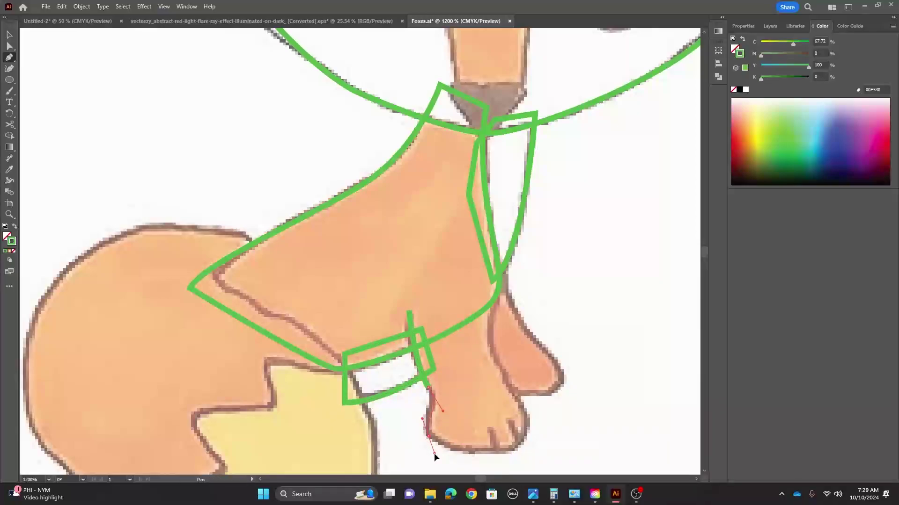
mouse_move(521, 444)
mouse_down()
mouse_move(528, 430)
mouse_move(492, 321)
mouse_move(483, 233)
mouse_up()
click(498, 272)
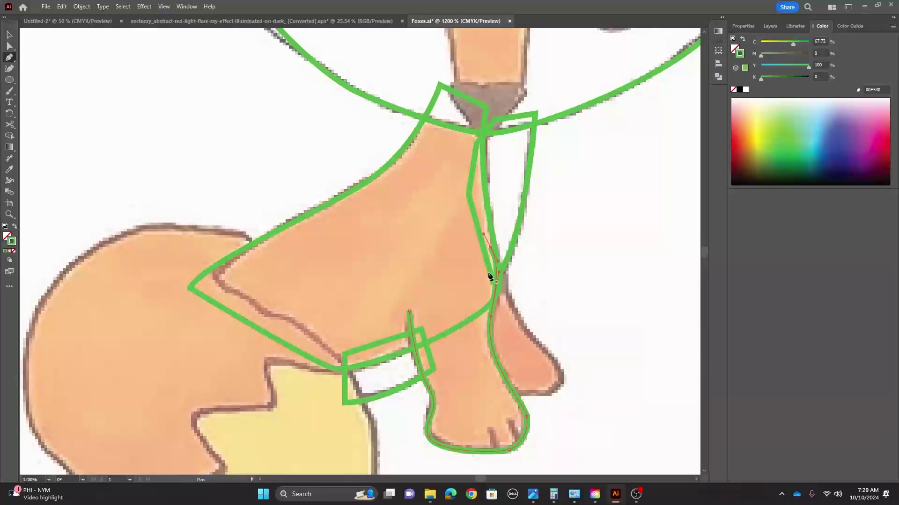
click(509, 248)
mouse_move(514, 311)
mouse_down()
mouse_move(562, 378)
mouse_move(506, 394)
mouse_move(459, 386)
mouse_up()
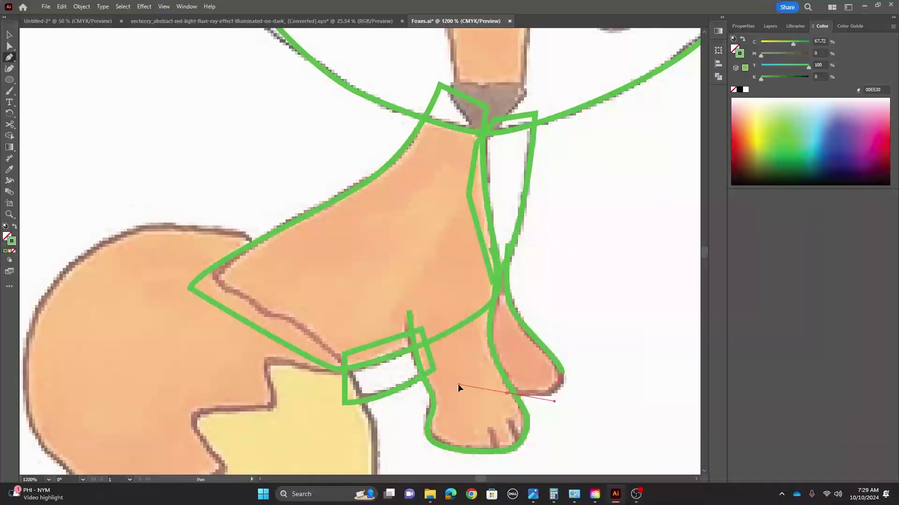
click(508, 393)
click(471, 298)
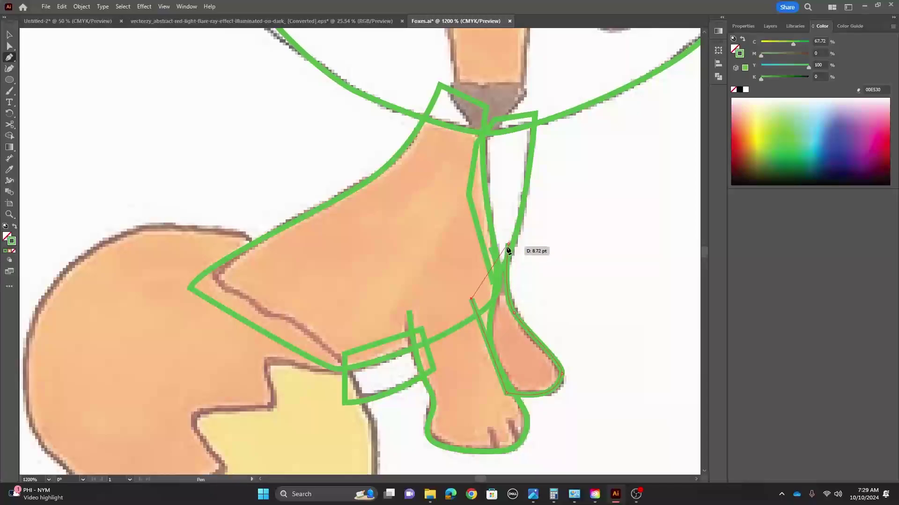
scroll(512, 274, left, 5)
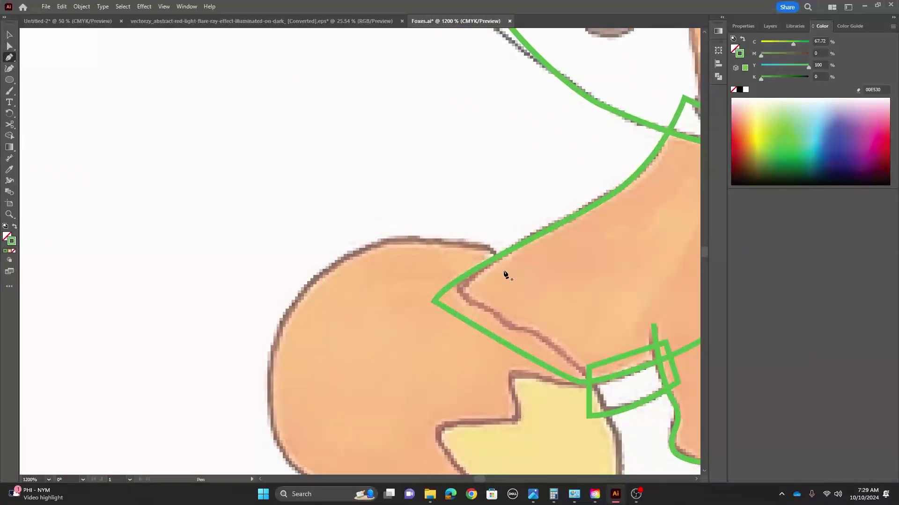
Step: Trace the tail's top edge and curve down its bushy left side
click(506, 275)
drag(427, 241, 392, 247)
key(Escape)
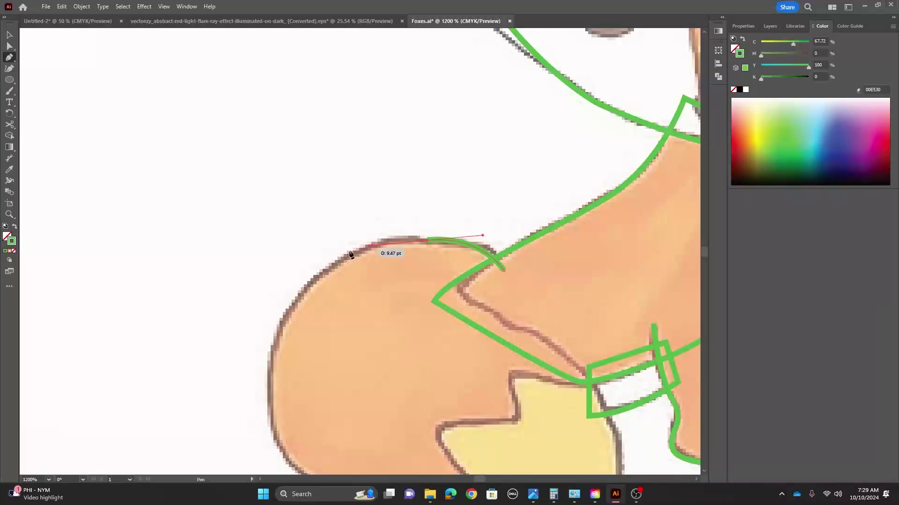
drag(274, 349, 261, 355)
drag(329, 357, 368, 182)
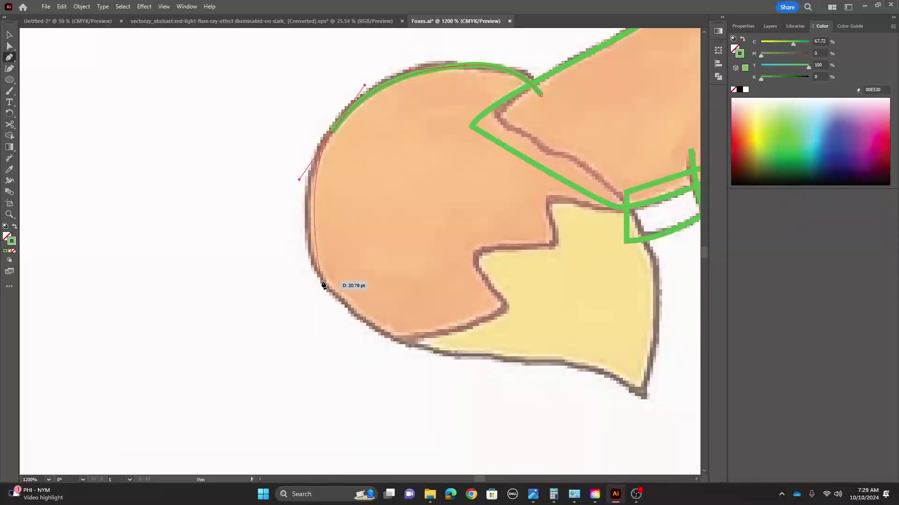
mouse_move(318, 283)
mouse_down()
mouse_move(352, 310)
mouse_move(270, 180)
mouse_up()
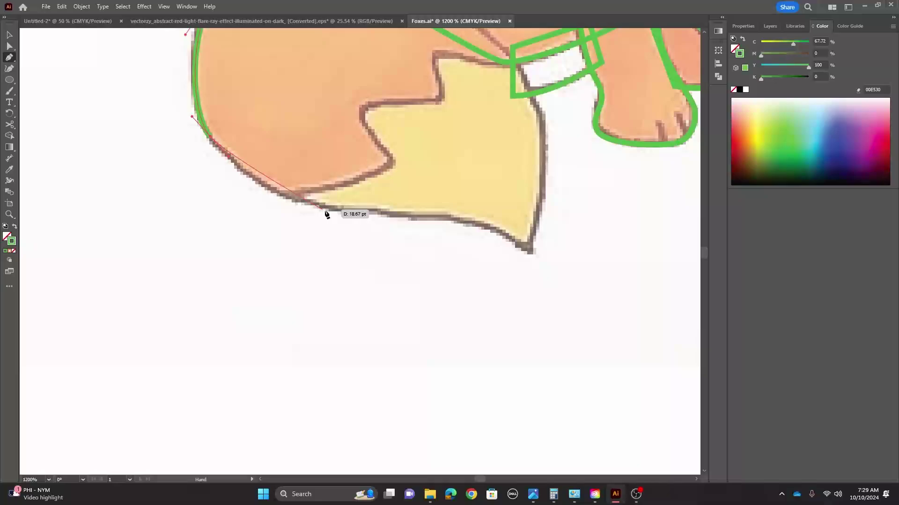
Step: Continue the outline along the tail's underside and tip, joining back near the body
mouse_move(328, 210)
mouse_down()
mouse_move(492, 229)
mouse_move(528, 247)
mouse_move(532, 359)
mouse_up()
drag(540, 323, 541, 388)
drag(551, 338, 541, 305)
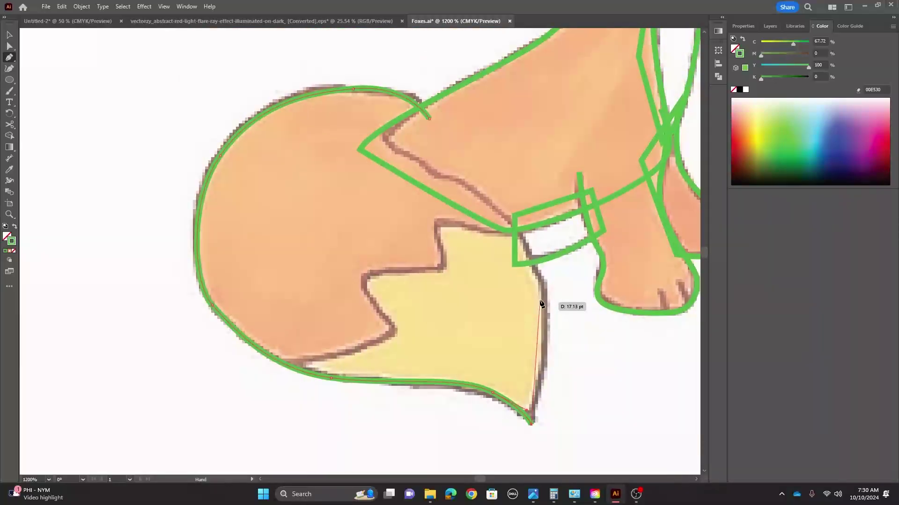
mouse_move(540, 252)
mouse_down()
mouse_move(468, 199)
mouse_move(473, 190)
mouse_move(406, 157)
mouse_move(410, 124)
mouse_move(398, 125)
mouse_move(413, 115)
mouse_move(388, 131)
mouse_move(403, 129)
mouse_move(357, 124)
mouse_up()
click(407, 158)
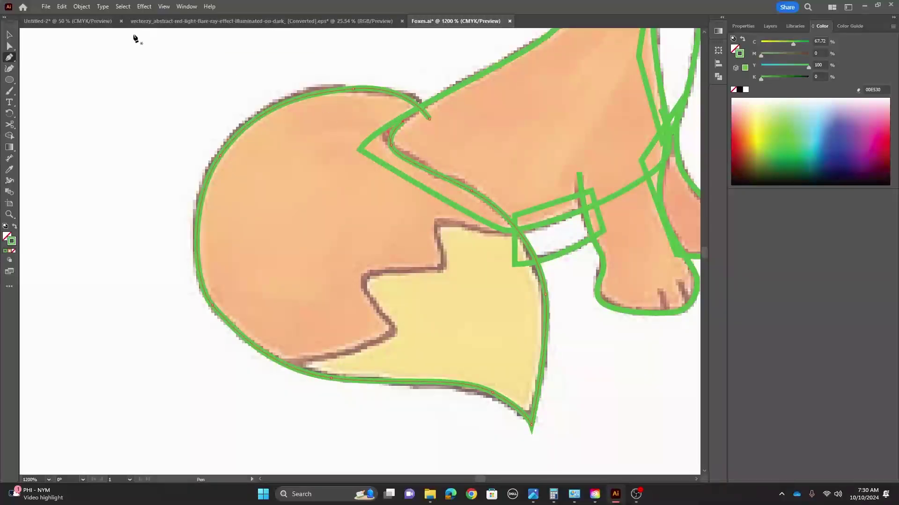
Step: Move the tail outline's loose end onto the back line with Direct Selection
click(10, 47)
key(ctrl+equal)
key(ctrl+equal)
key(ctrl+equal)
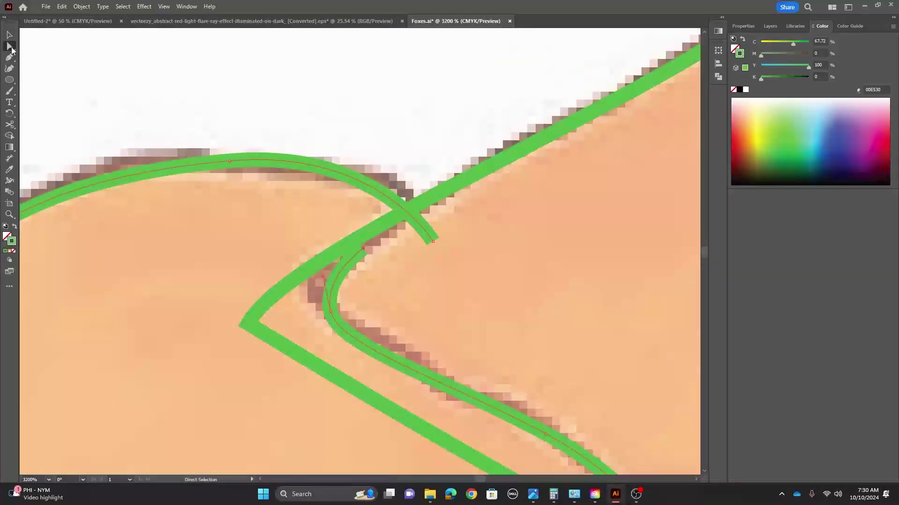
click(422, 289)
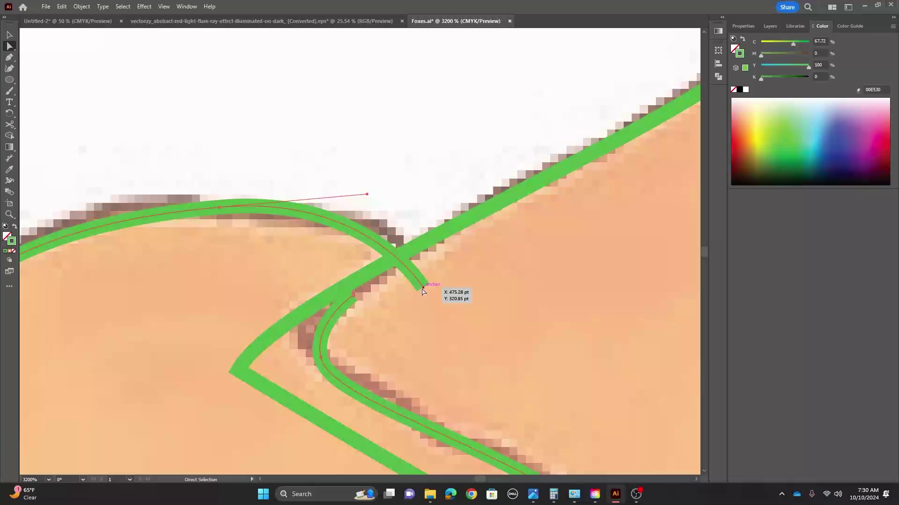
drag(425, 290, 405, 261)
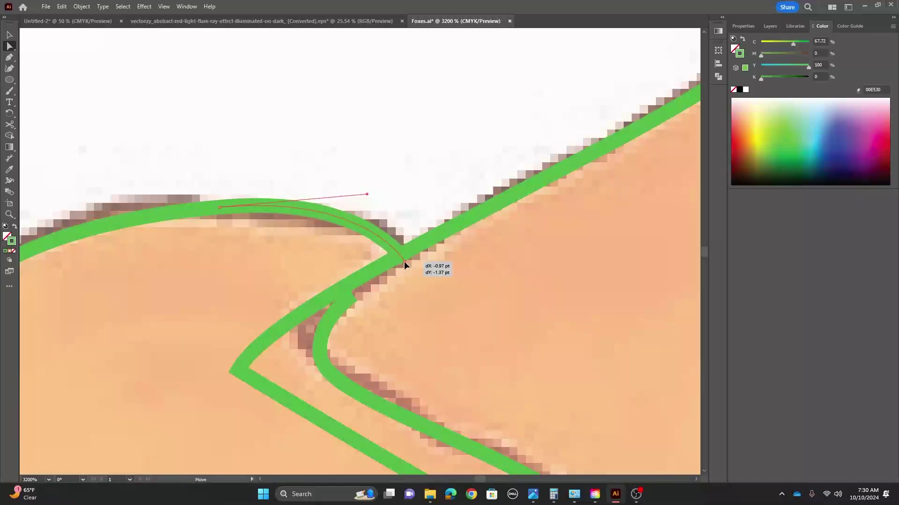
drag(404, 261, 403, 261)
Step: Add curved anchors where the haunch meets the body to finish the outline, then deselect
click(10, 59)
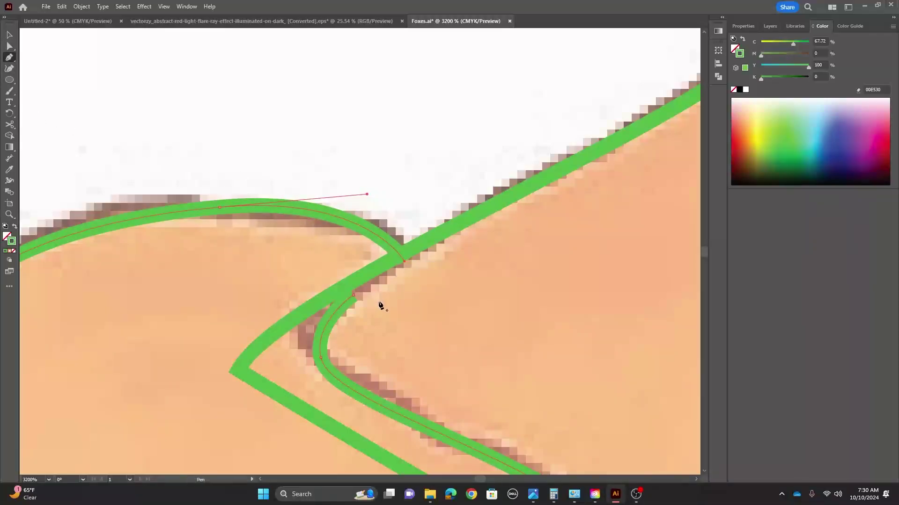
drag(356, 302, 369, 295)
drag(405, 265, 405, 265)
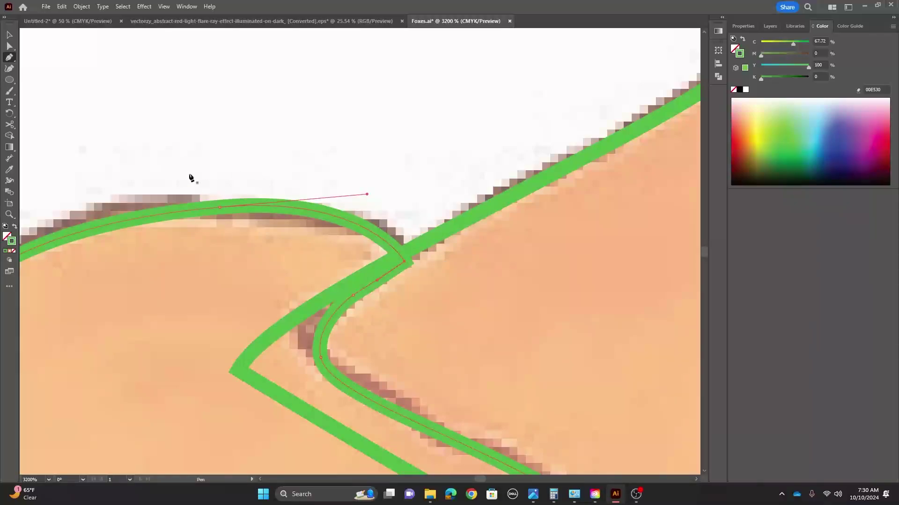
key(v)
click(299, 101)
key(ctrl+minus)
key(ctrl+minus)
key(ctrl+minus)
key(ctrl+minus)
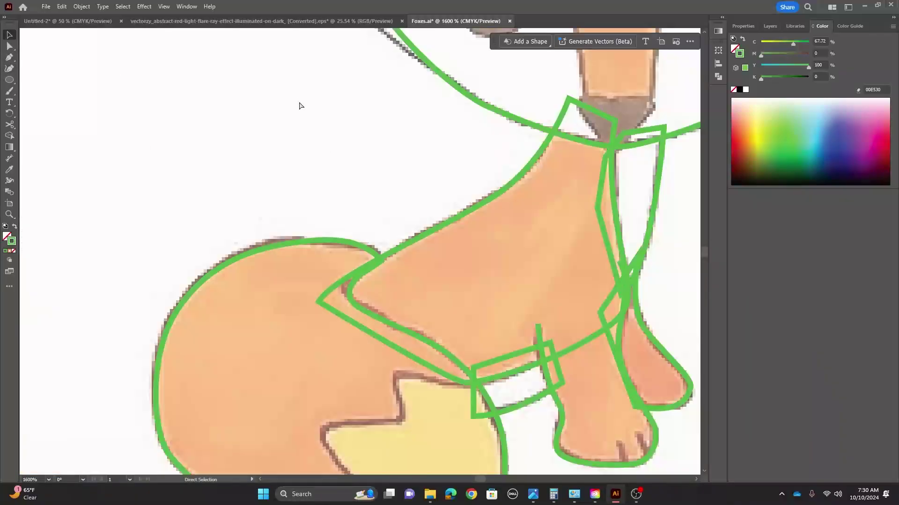
scroll(422, 224, up, 4)
scroll(430, 232, down, 3)
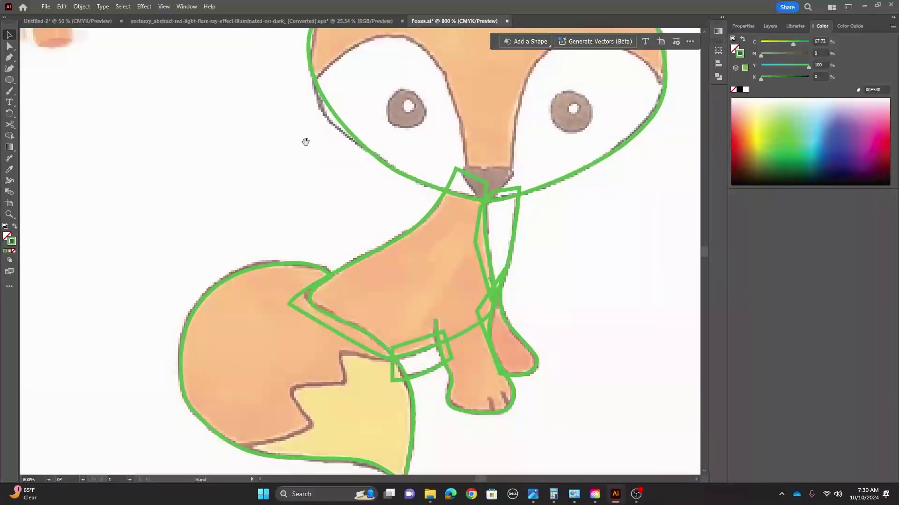
Step: Recolour the body outline's stroke to magenta
mouse_move(305, 140)
mouse_down()
mouse_move(277, 261)
mouse_move(299, 163)
mouse_up()
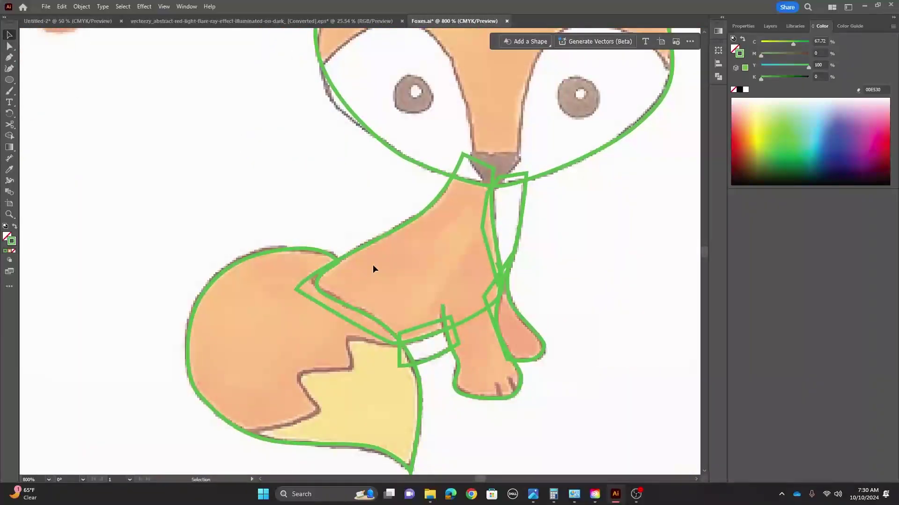
click(379, 236)
double_click(11, 242)
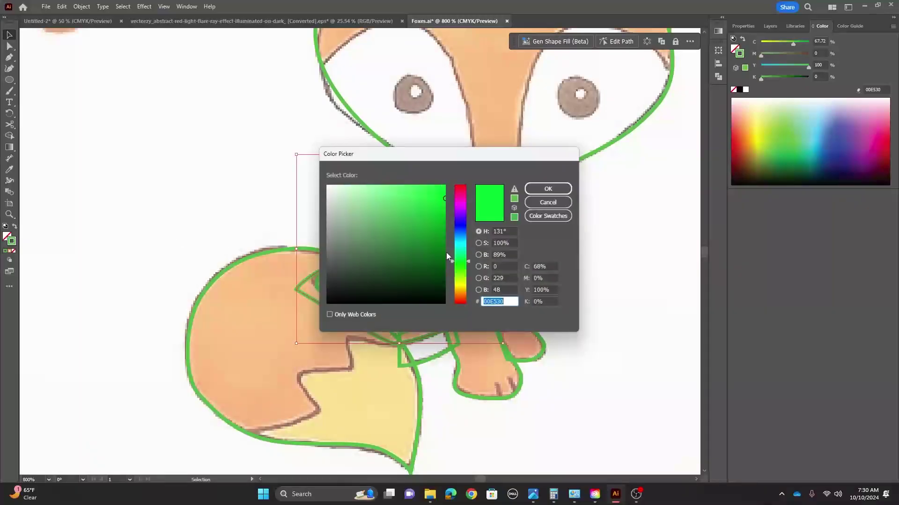
click(460, 200)
click(546, 190)
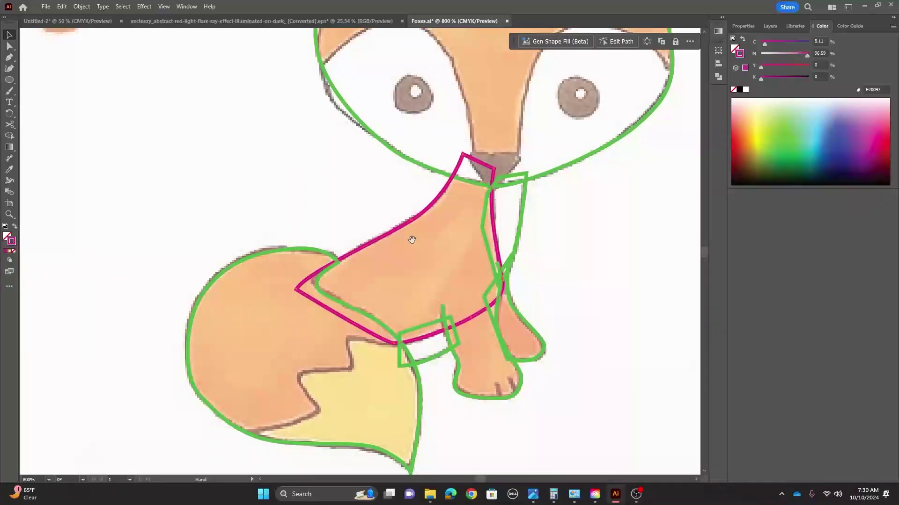
Step: Recolour both front leg outlines to magenta
drag(534, 313, 500, 262)
click(495, 279)
shift+click(487, 333)
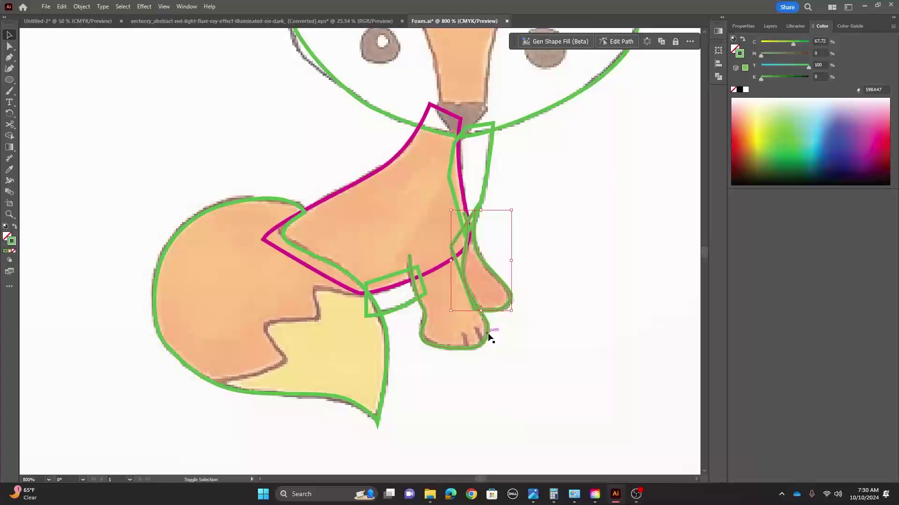
double_click(12, 242)
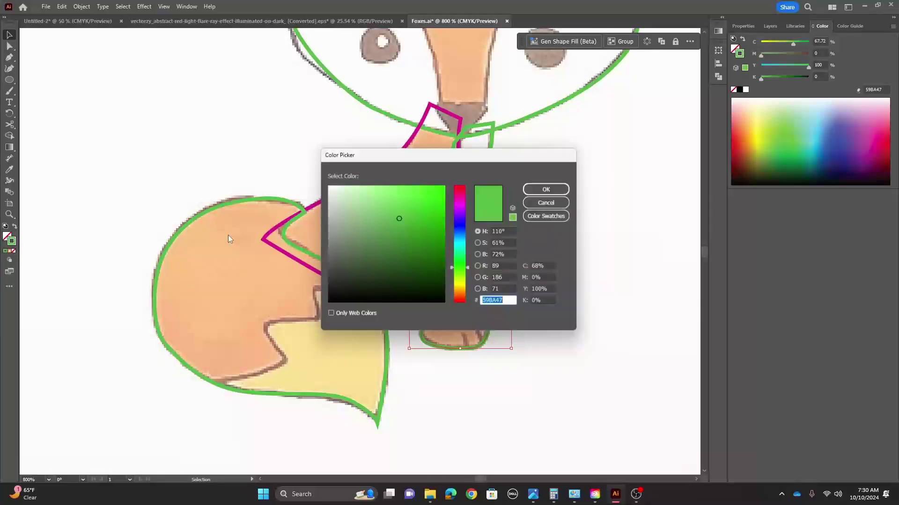
click(460, 201)
click(548, 188)
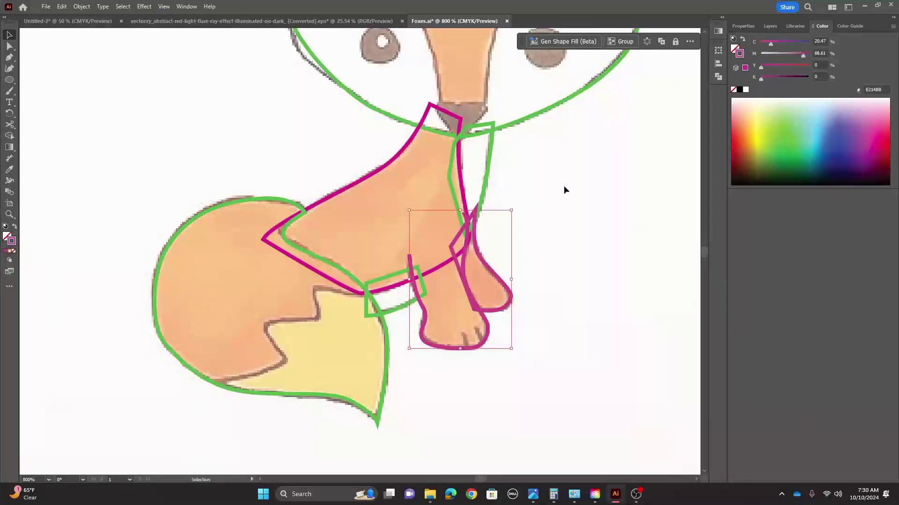
Step: Recolour the chest and collar outlines to grey
click(485, 184)
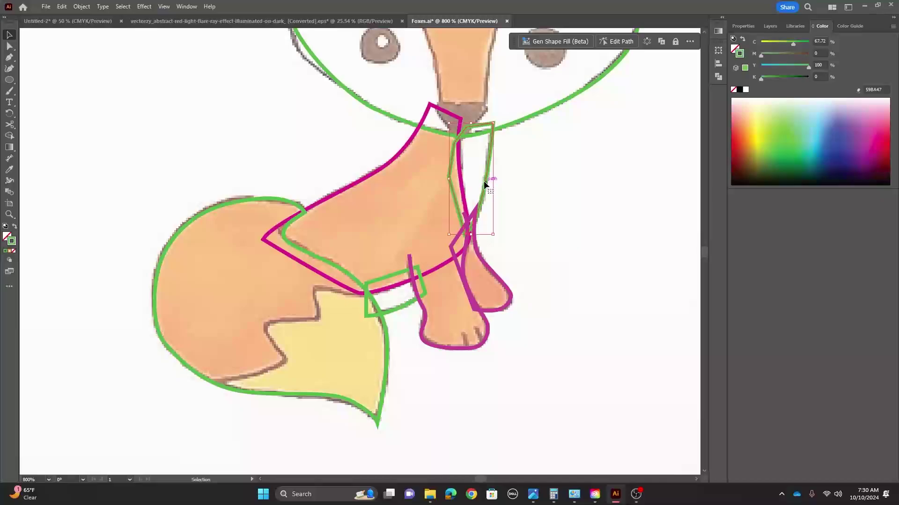
shift+click(387, 307)
double_click(11, 240)
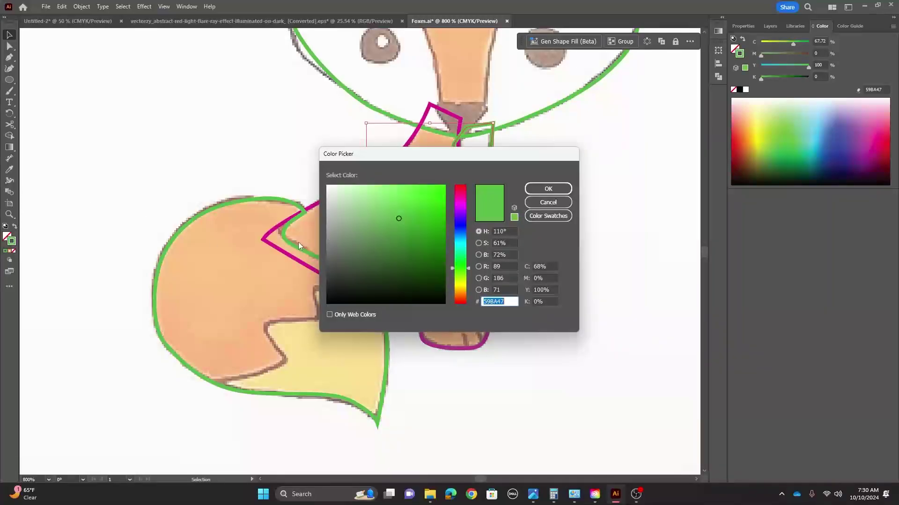
click(327, 246)
click(545, 189)
click(595, 203)
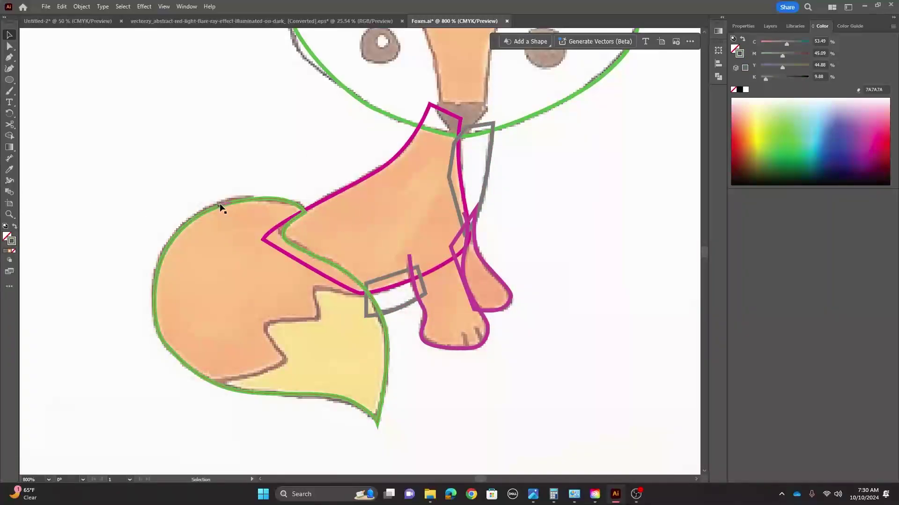
Step: Recolour the tail outline yellow (BFA10D) and start a new path at the tail's lower edge
click(230, 203)
double_click(11, 241)
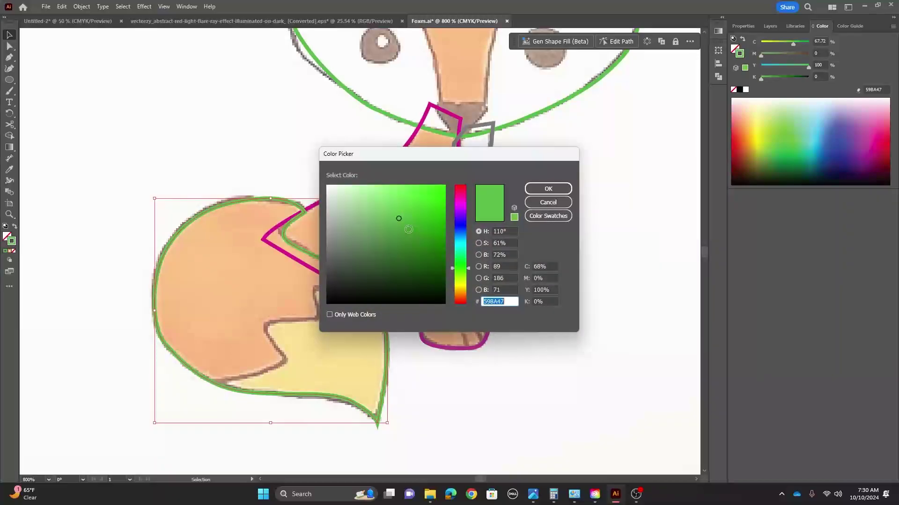
click(462, 287)
click(437, 214)
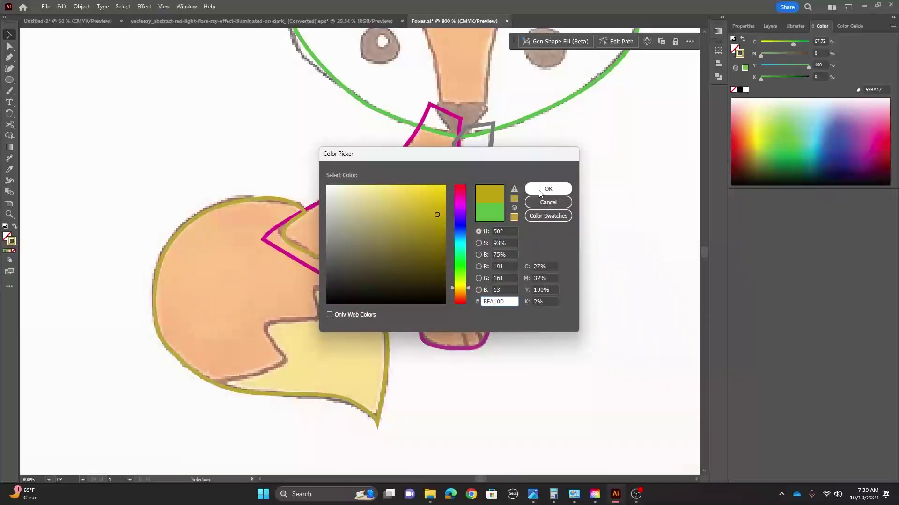
click(547, 188)
click(577, 210)
click(8, 59)
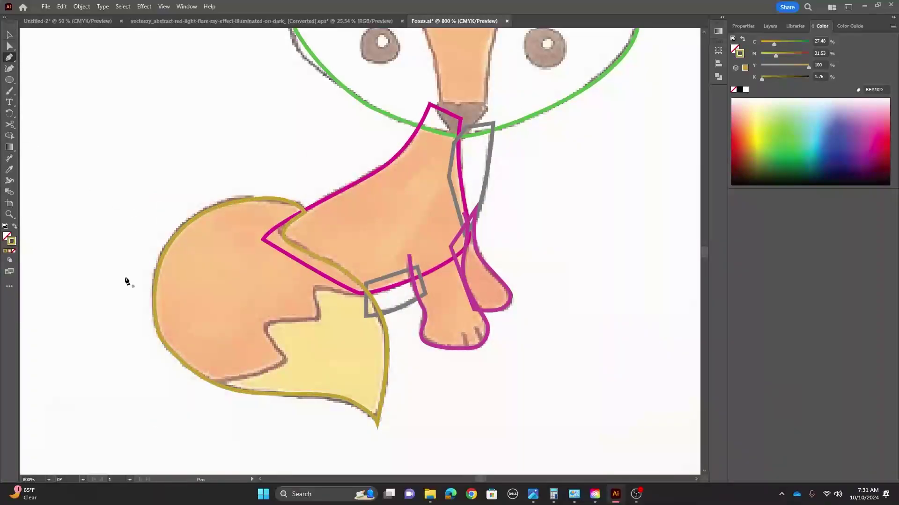
click(177, 391)
Step: Curve the yellow path along the pale tail tip and restore the window to full size
mouse_move(288, 359)
mouse_down()
mouse_move(299, 338)
mouse_move(281, 315)
mouse_move(323, 315)
mouse_move(411, 288)
mouse_up()
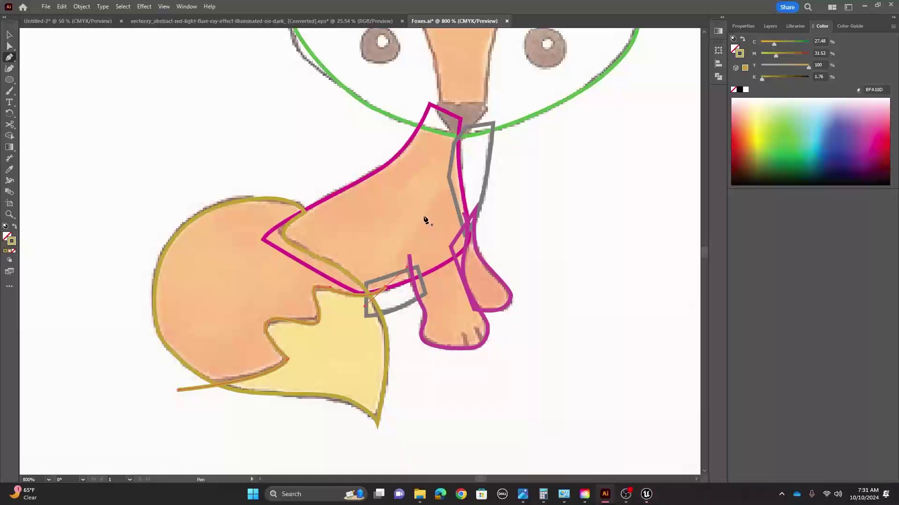
scroll(334, 269, up, 5)
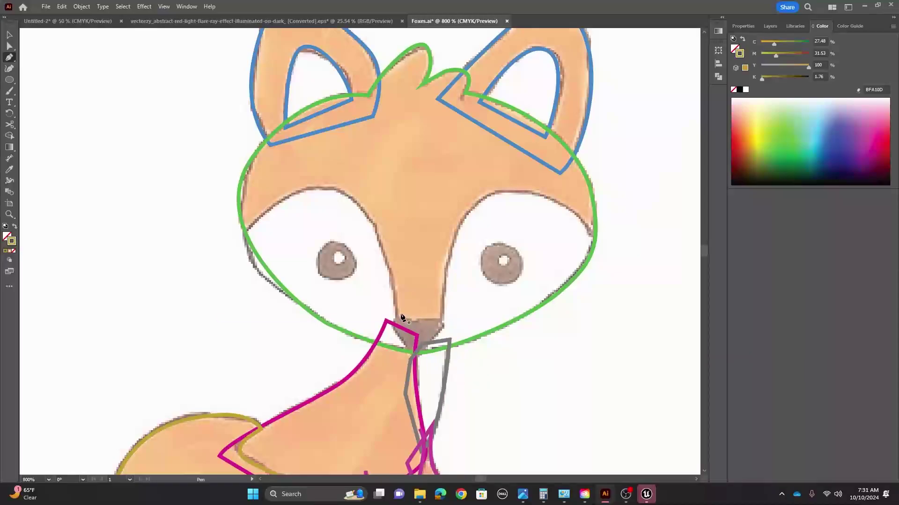
scroll(402, 318, up, 2)
scroll(401, 317, up, 1)
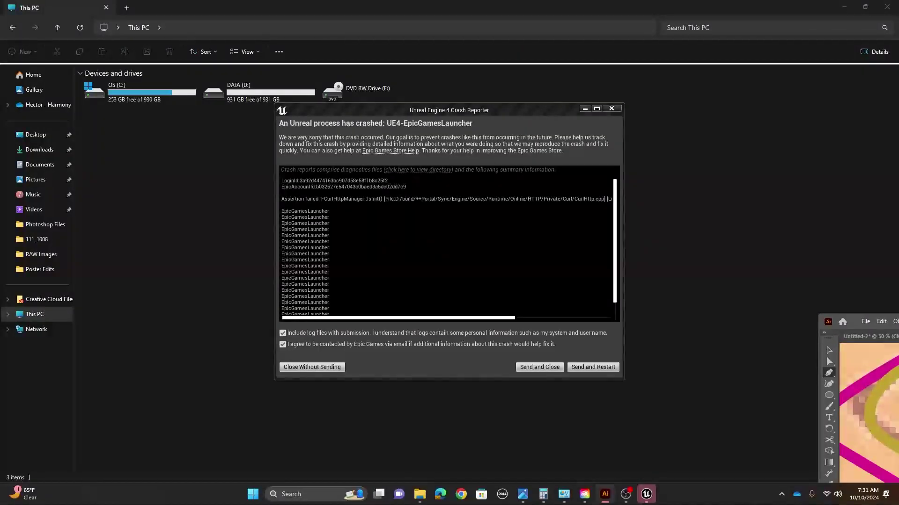
drag(826, 356, 302, 3)
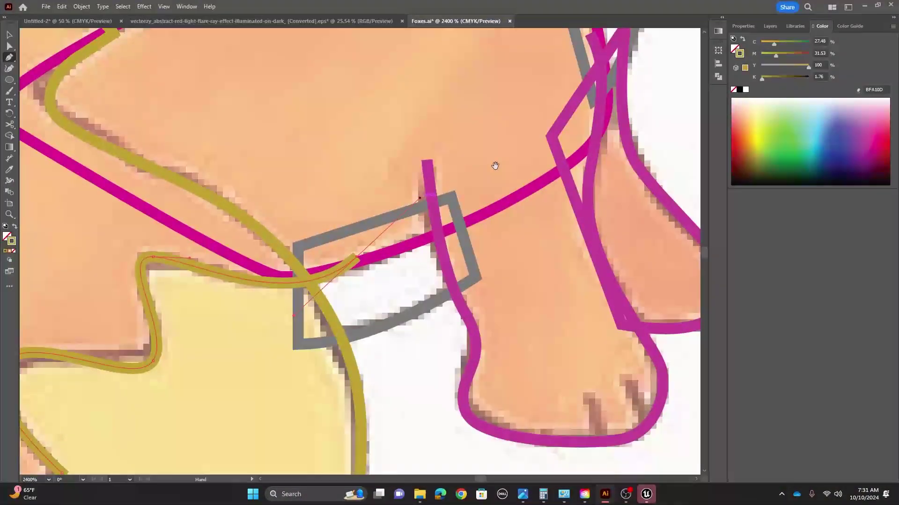
scroll(496, 166, up, 3)
scroll(419, 131, up, 3)
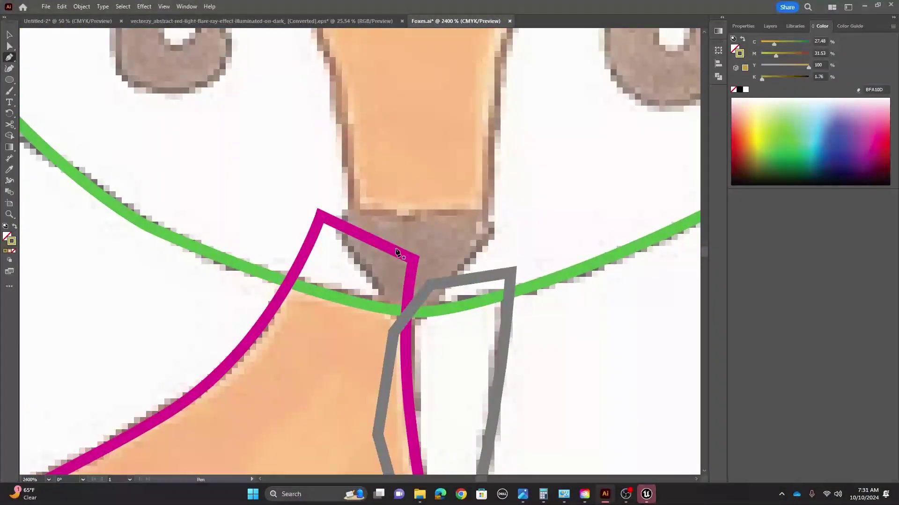
scroll(396, 253, up, 1)
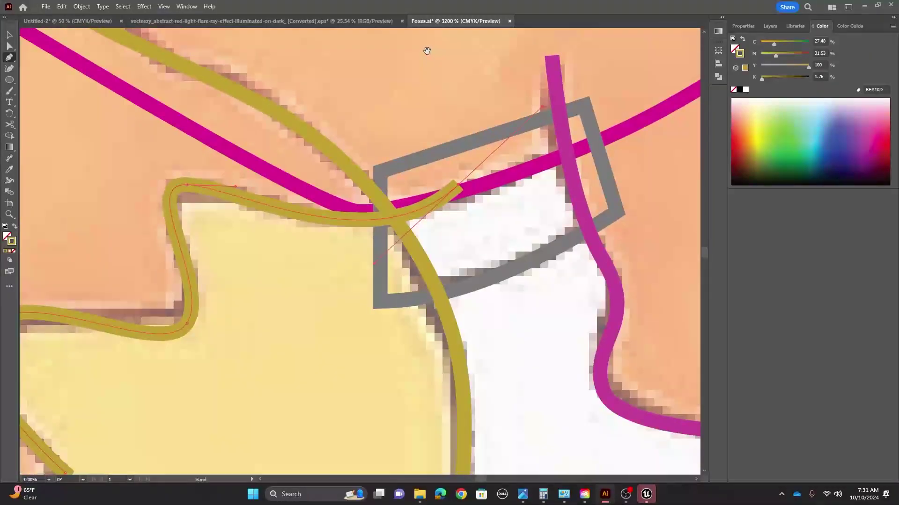
Step: Trace the fox's nose as a closed curved olive outline over the photo
mouse_move(425, 50)
mouse_down()
mouse_move(406, 173)
mouse_move(426, 243)
mouse_move(446, 222)
mouse_up()
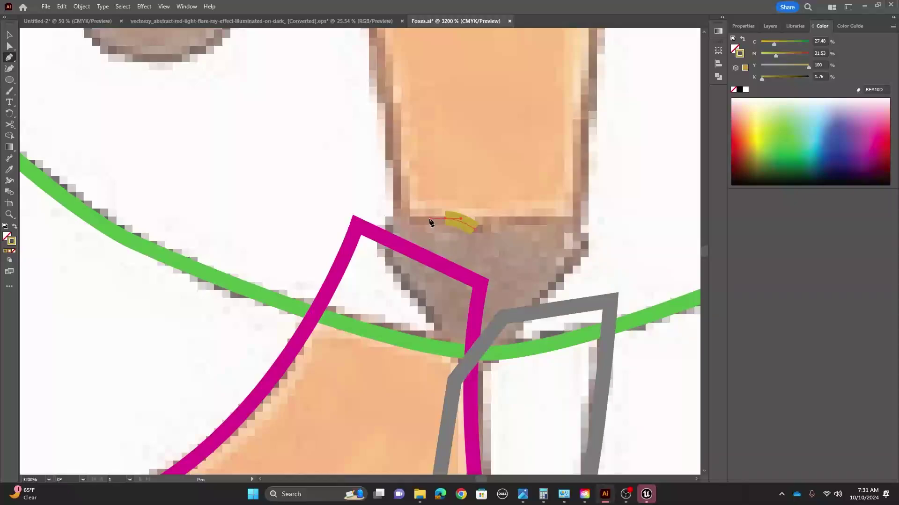
mouse_move(378, 223)
mouse_down()
mouse_move(387, 278)
mouse_move(463, 255)
mouse_up()
scroll(387, 278, down, 3)
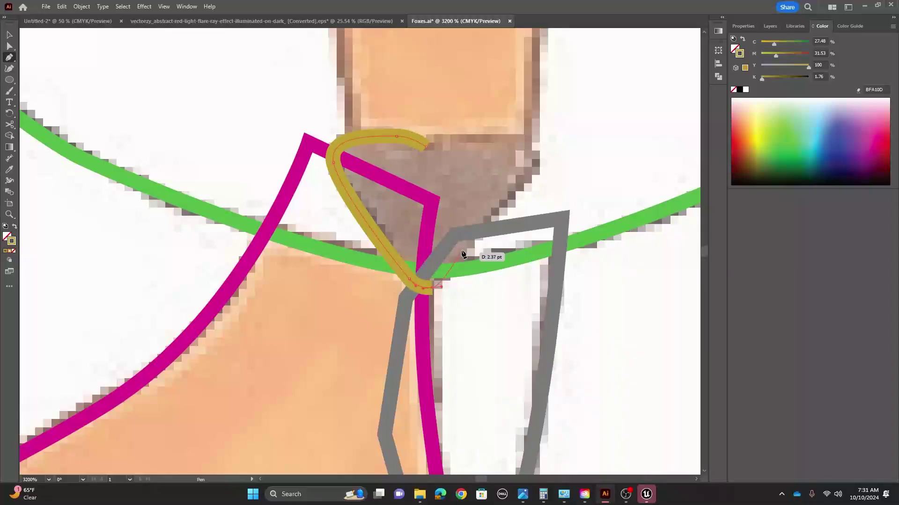
click(498, 209)
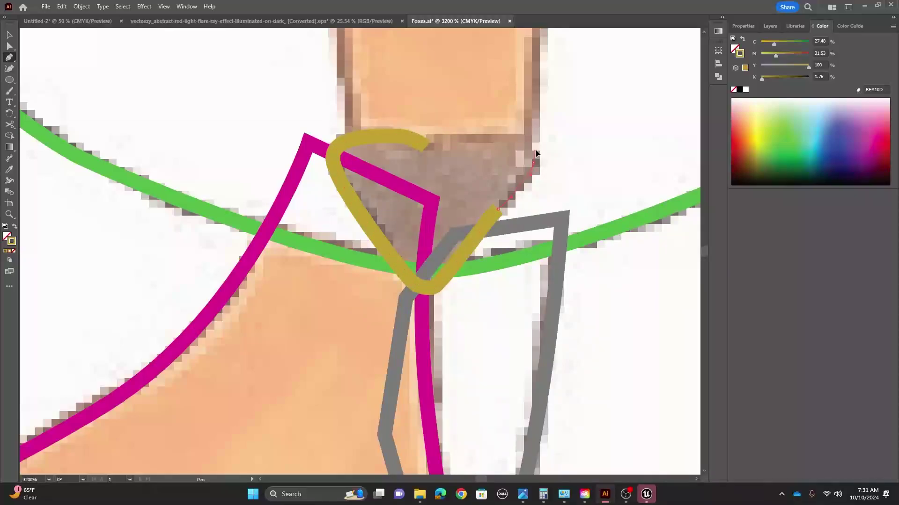
click(502, 139)
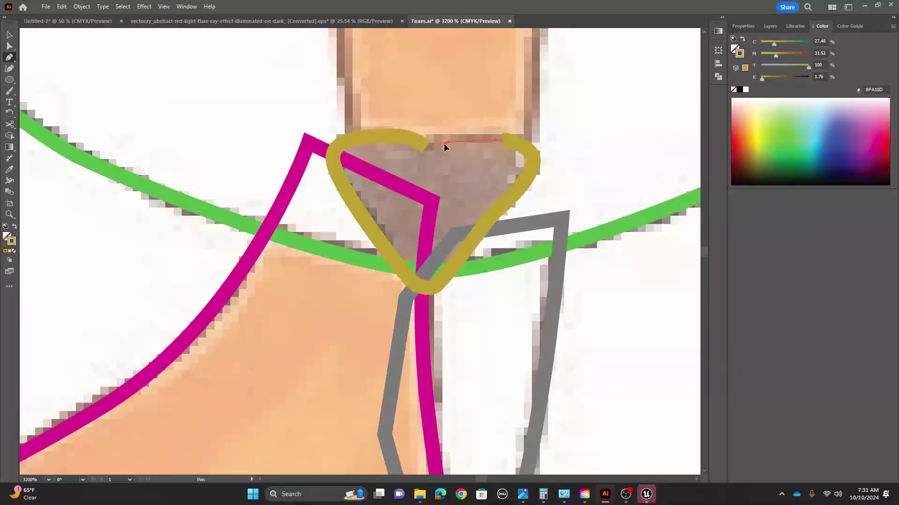
drag(444, 147, 431, 152)
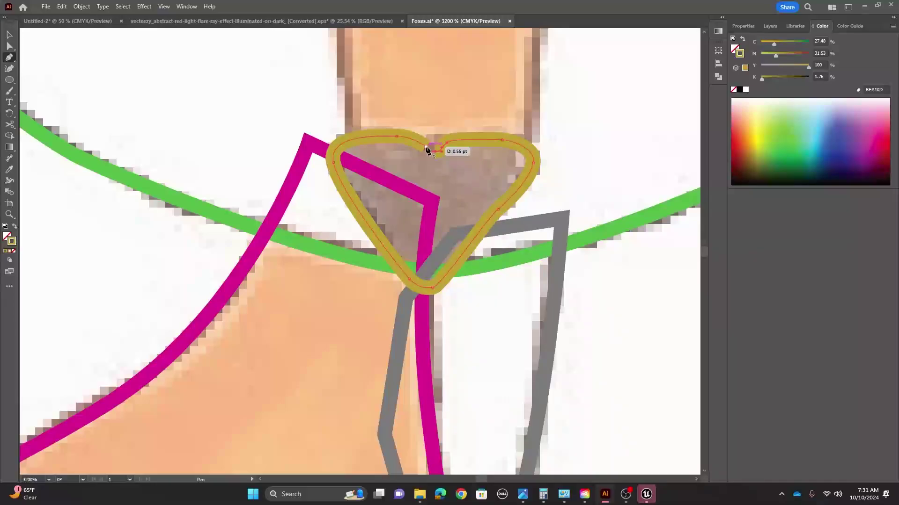
mouse_move(421, 119)
mouse_down()
mouse_move(515, 197)
mouse_move(240, 181)
mouse_move(432, 296)
mouse_move(401, 160)
mouse_move(496, 241)
mouse_up()
scroll(496, 243, down, 2)
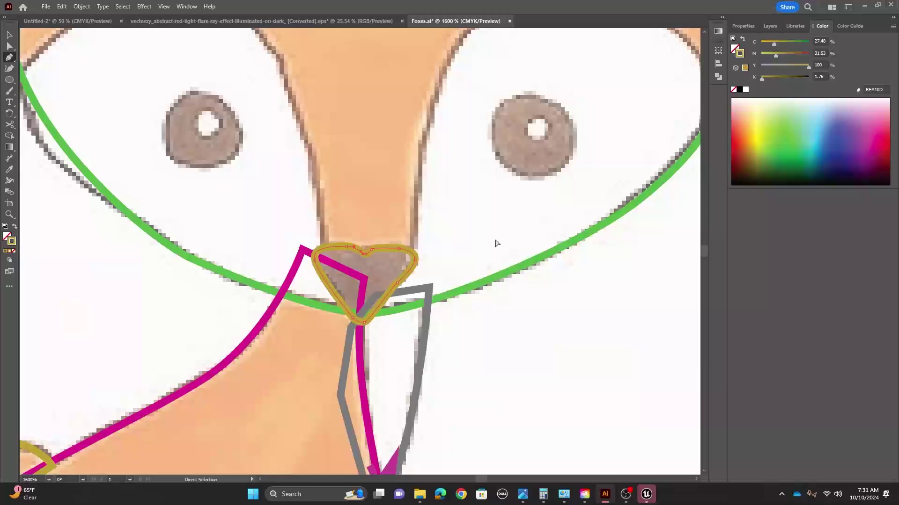
scroll(496, 243, down, 1)
Step: Trace the white cheek markings from the left eye patch down the neck and up the right side, then finish the path
drag(317, 233, 371, 272)
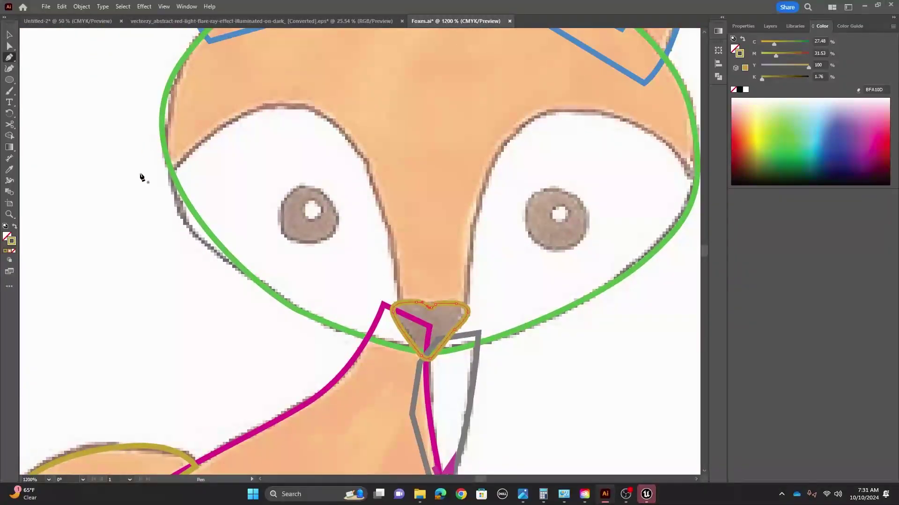
click(162, 187)
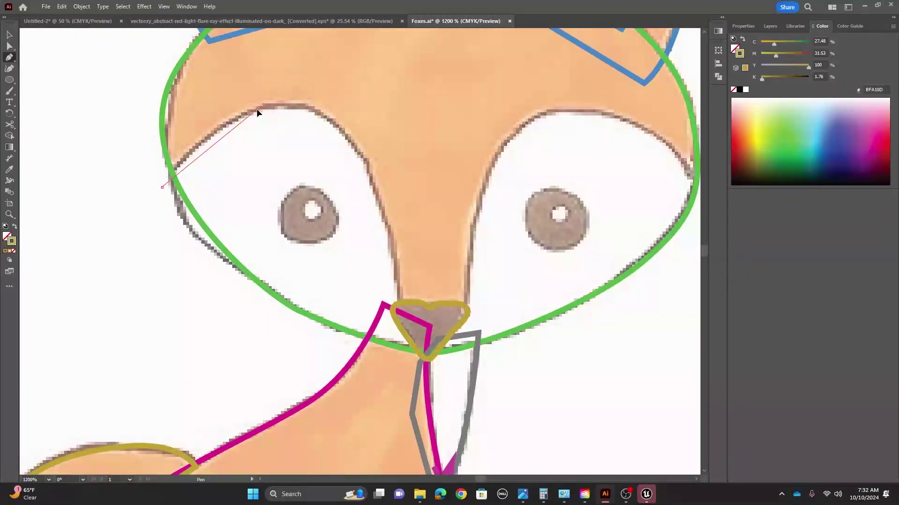
drag(257, 110, 306, 103)
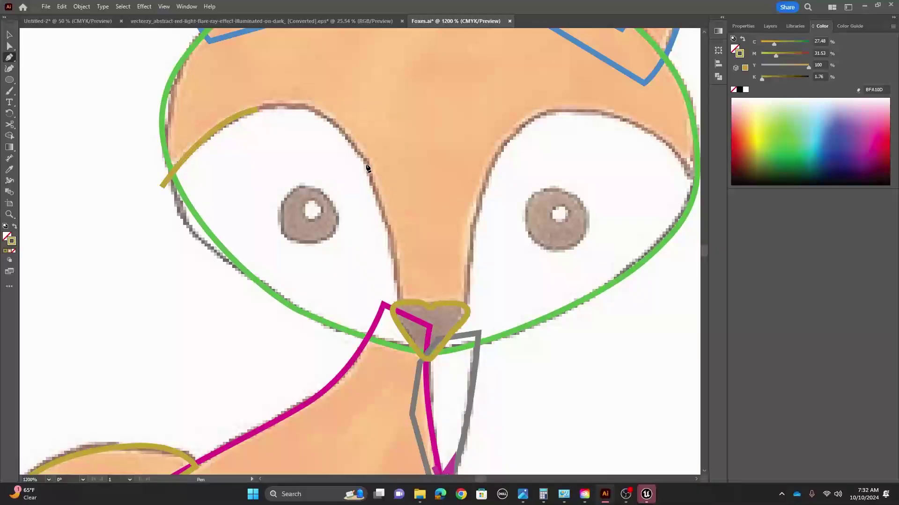
drag(386, 251, 379, 105)
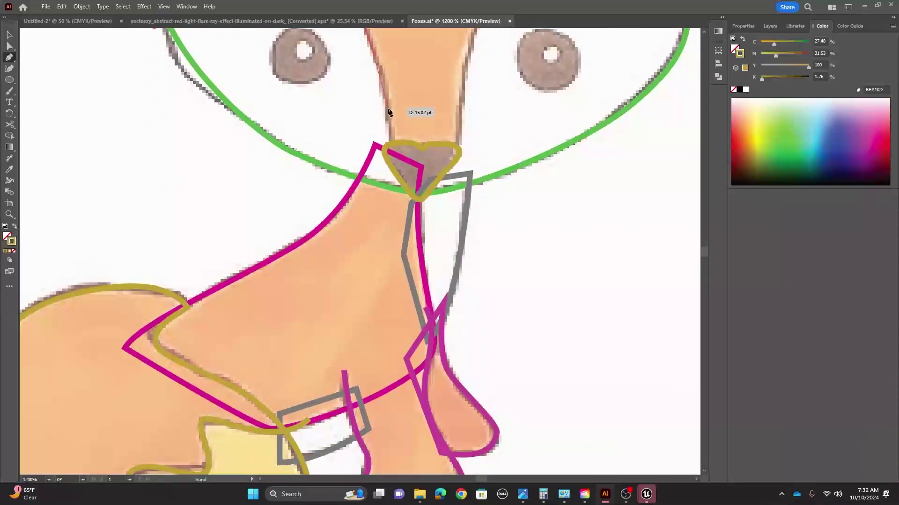
mouse_move(411, 177)
mouse_down()
mouse_move(412, 192)
mouse_move(408, 165)
mouse_move(369, 359)
mouse_up()
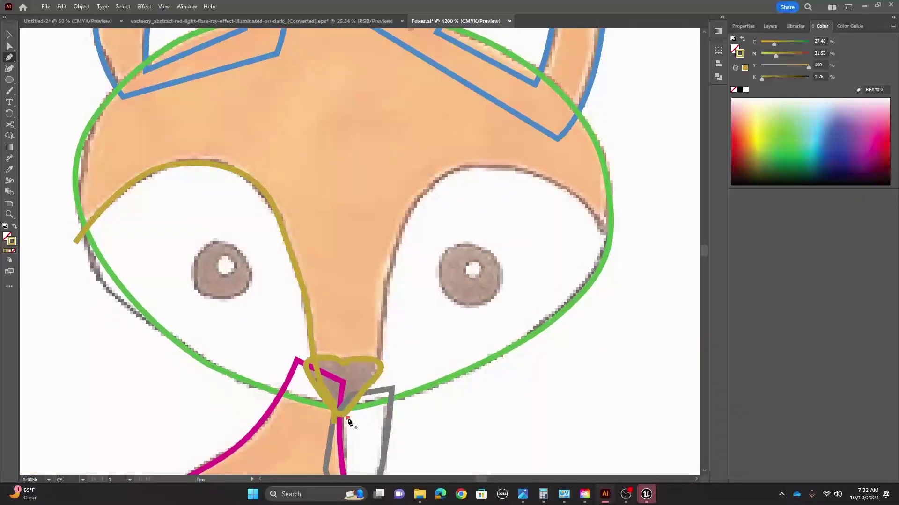
drag(347, 419, 367, 373)
drag(367, 373, 392, 281)
drag(392, 254, 374, 333)
mouse_move(388, 301)
mouse_down()
mouse_move(446, 252)
mouse_move(465, 246)
mouse_up()
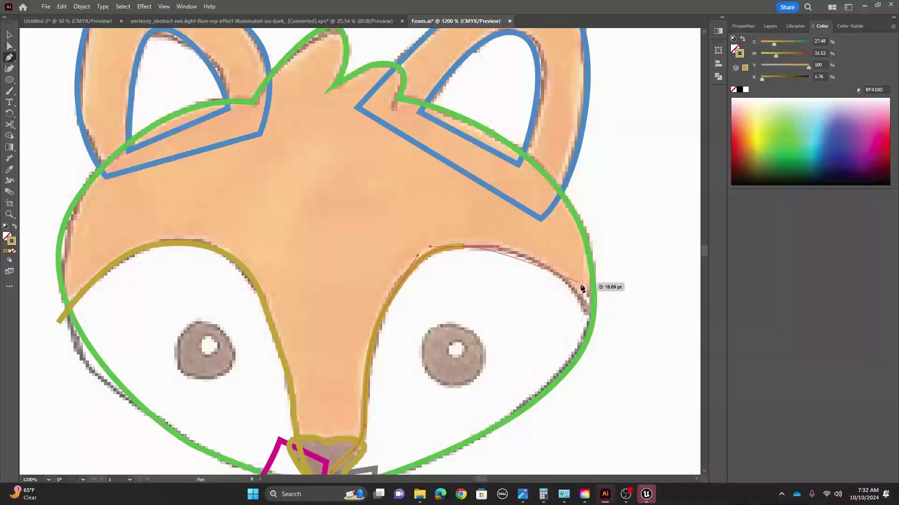
mouse_move(576, 292)
mouse_down()
mouse_move(600, 328)
mouse_move(448, 340)
mouse_up()
key(Escape)
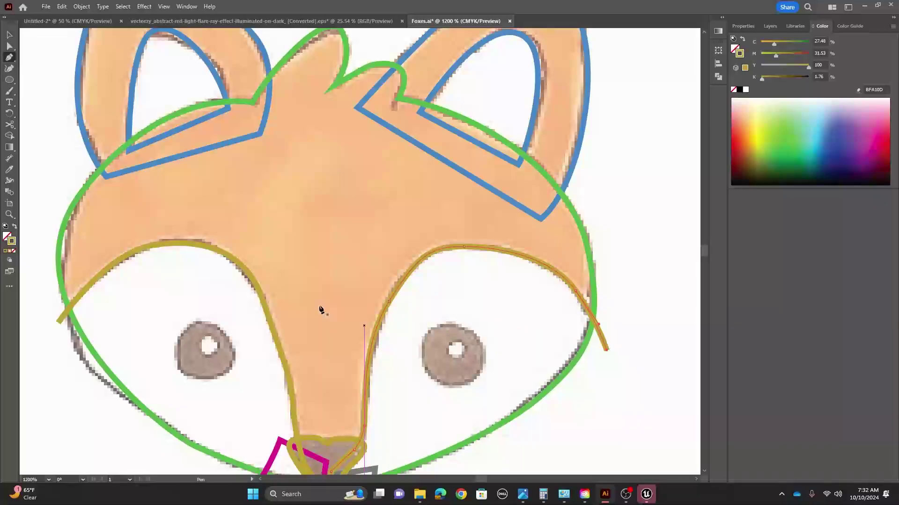
key(l)
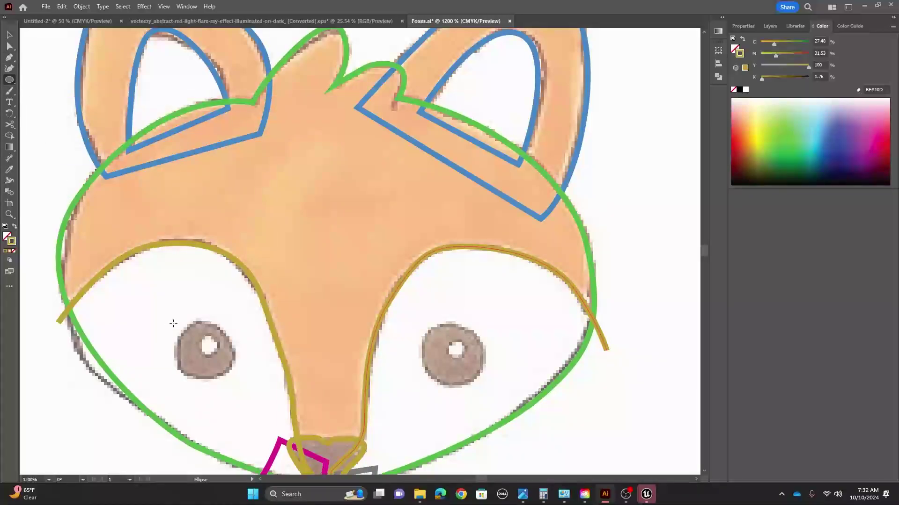
Step: Draw an outer and inner circle on the left eye and copy both onto the right eye
drag(173, 324, 232, 380)
drag(198, 338, 217, 351)
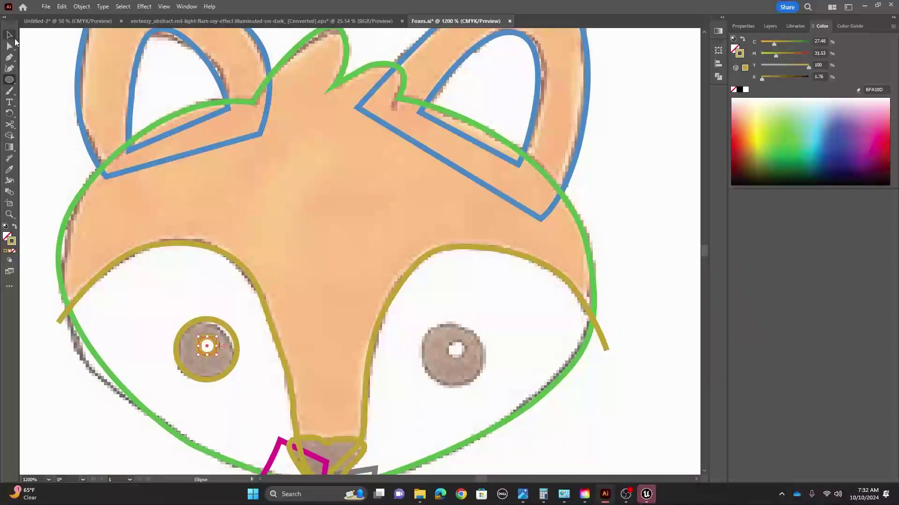
key(v)
click(171, 326)
mouse_move(171, 325)
mouse_down()
mouse_move(232, 383)
mouse_move(474, 398)
mouse_up()
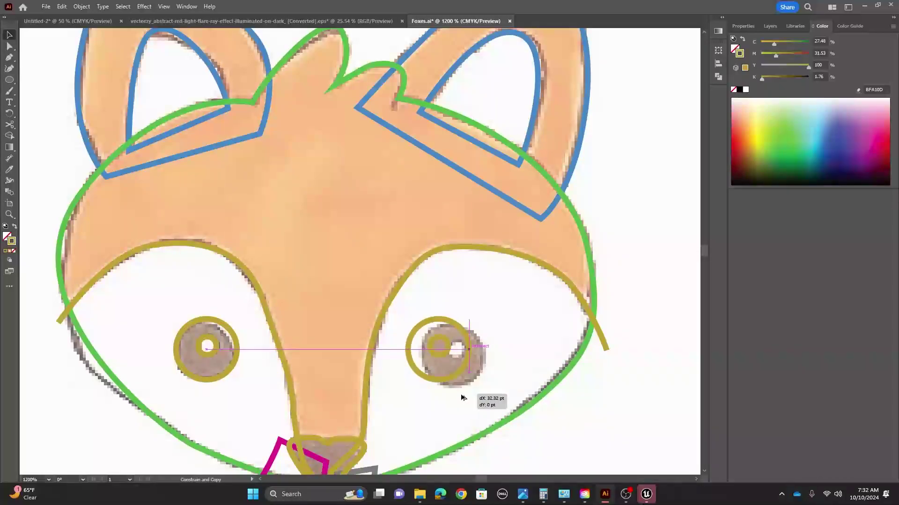
click(440, 282)
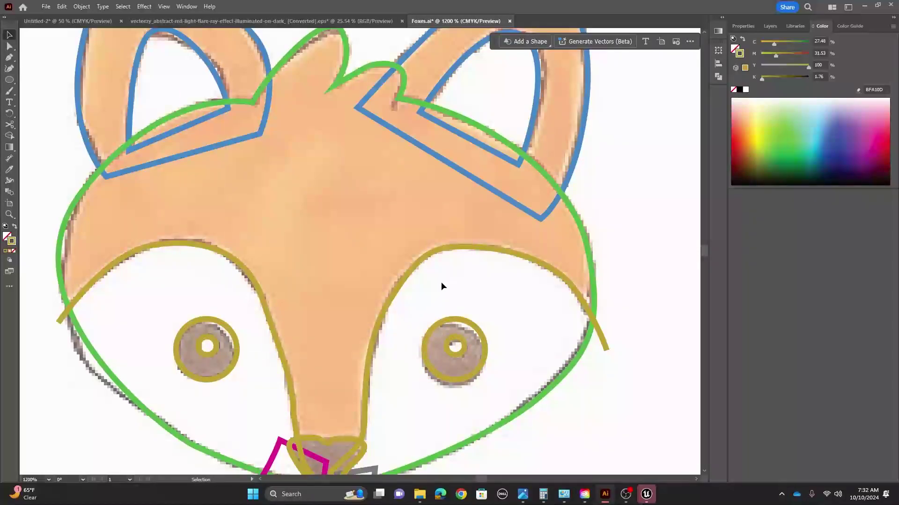
key(ctrl+minus)
key(ctrl+minus)
key(ctrl+minus)
key(ctrl+minus)
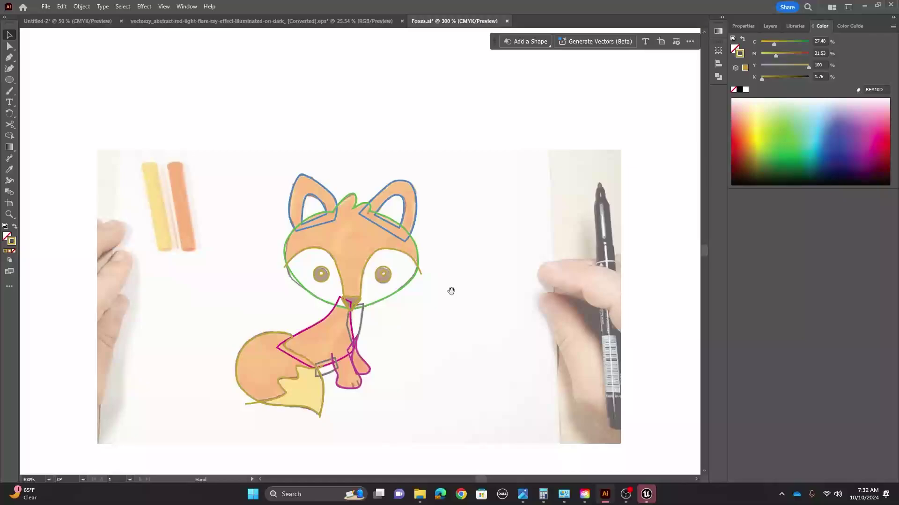
Step: Select all traced fox paths and place a copy to the right of the photo
drag(449, 291, 507, 315)
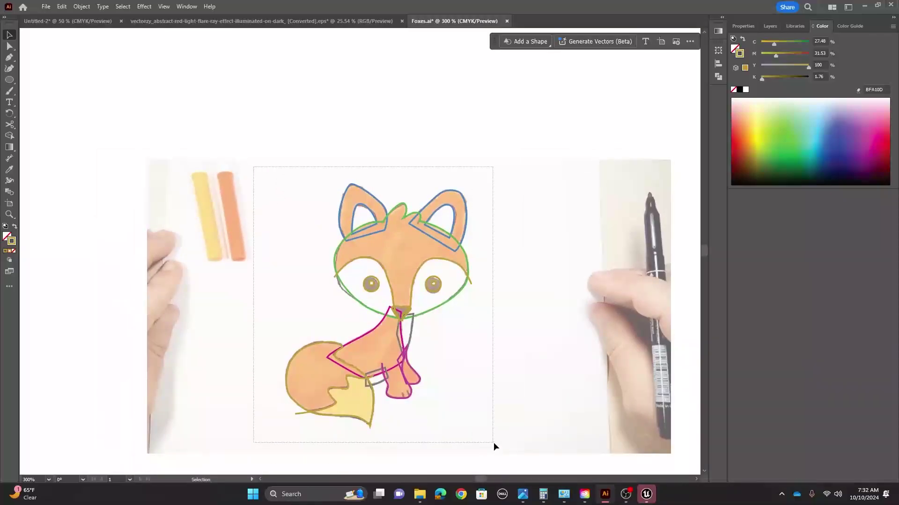
drag(253, 166, 494, 442)
mouse_move(434, 358)
mouse_down()
mouse_move(241, 351)
mouse_move(616, 339)
mouse_up()
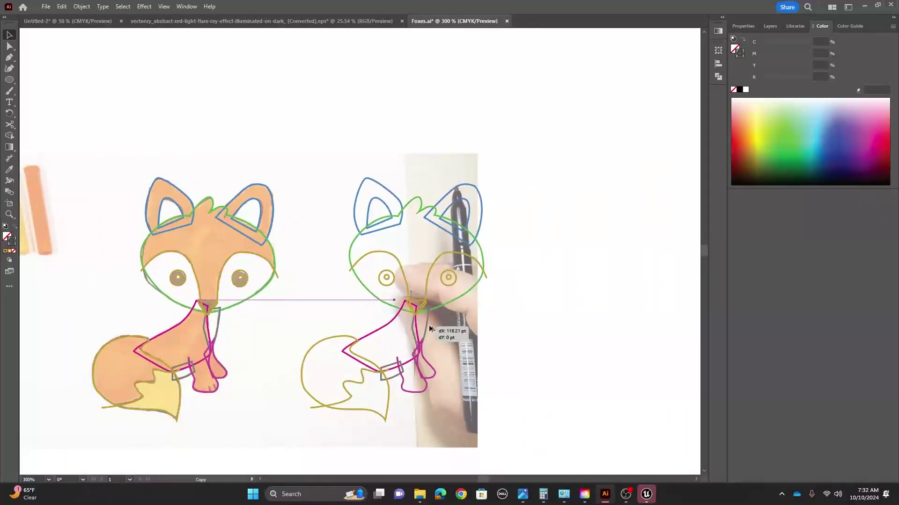
click(616, 154)
Step: Swap fill and stroke on the copy's two ears so they fill solid blue
click(561, 187)
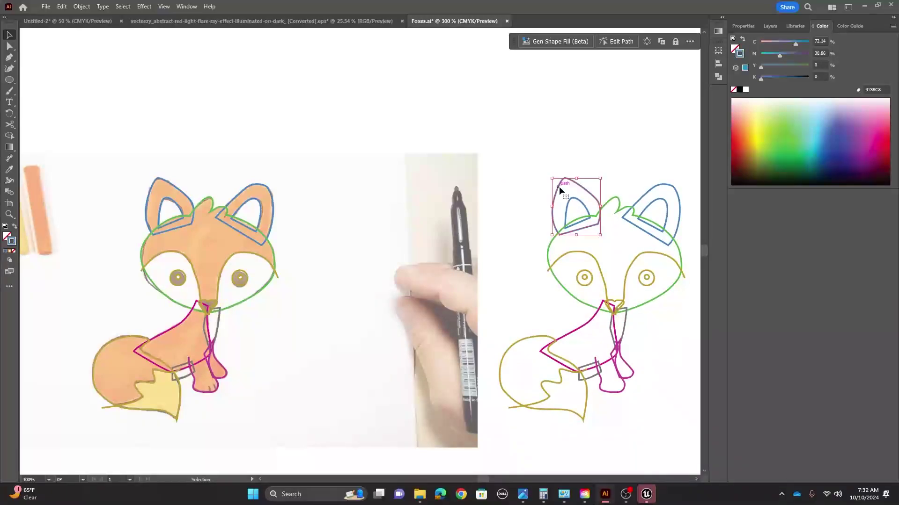
shift+click(653, 190)
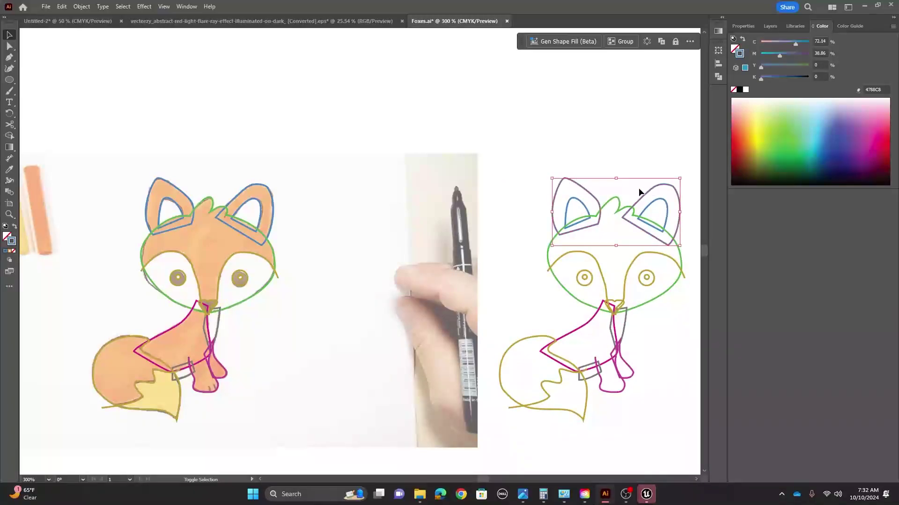
click(14, 227)
click(411, 104)
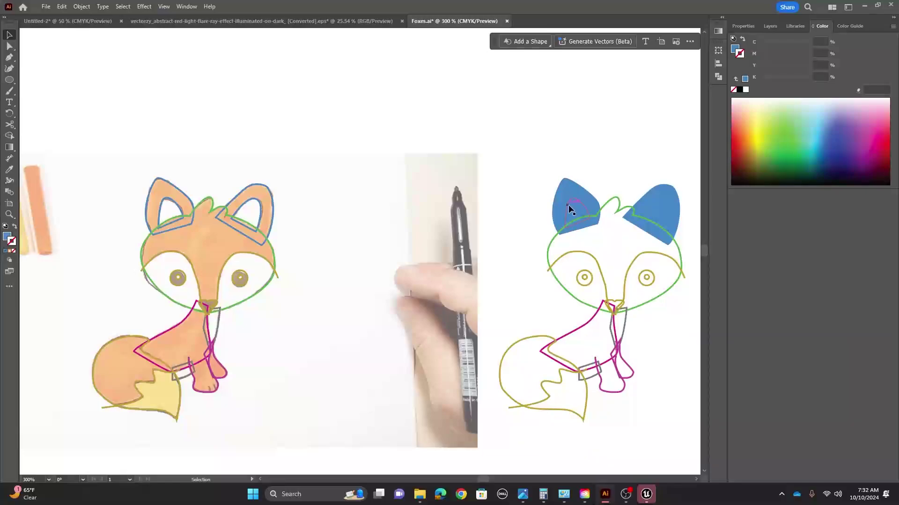
click(569, 205)
shift+click(653, 209)
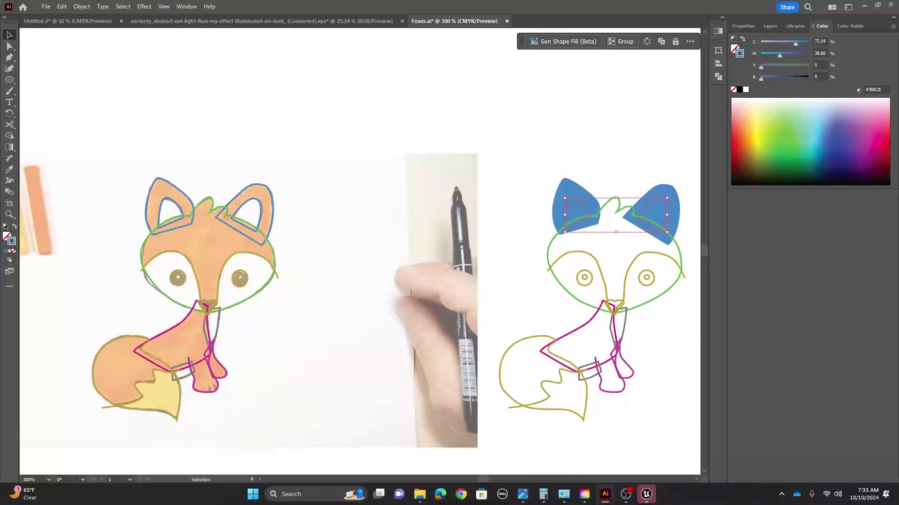
double_click(9, 236)
click(549, 189)
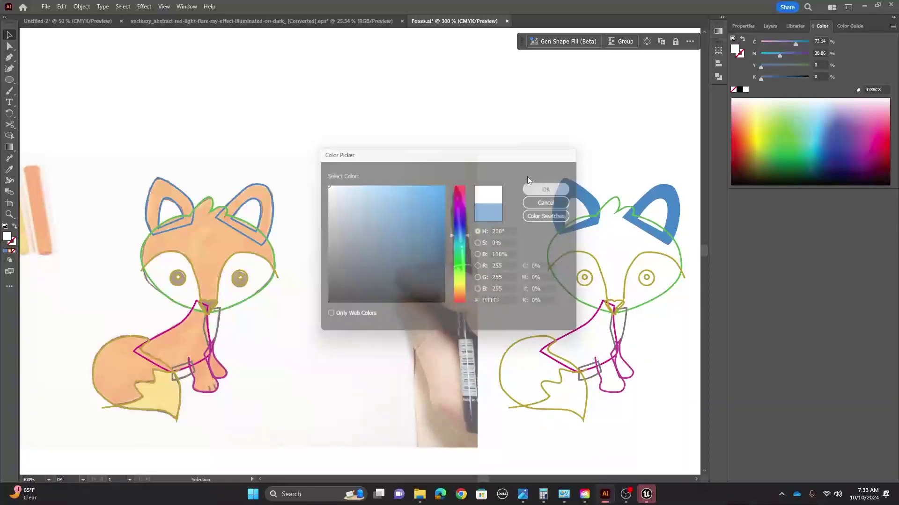
Step: Swap fill and stroke on the head outline so it fills green, then select the cheeks and head together
click(546, 249)
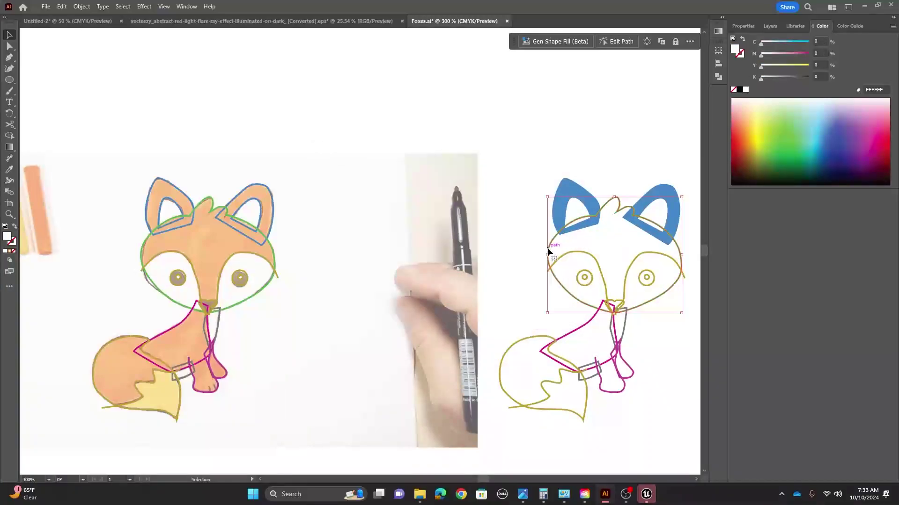
click(14, 228)
click(525, 201)
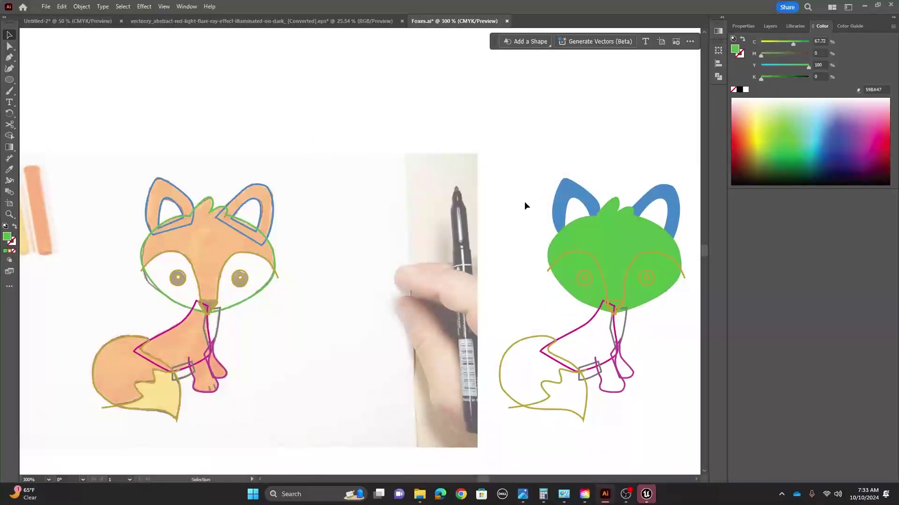
click(562, 263)
shift+click(636, 258)
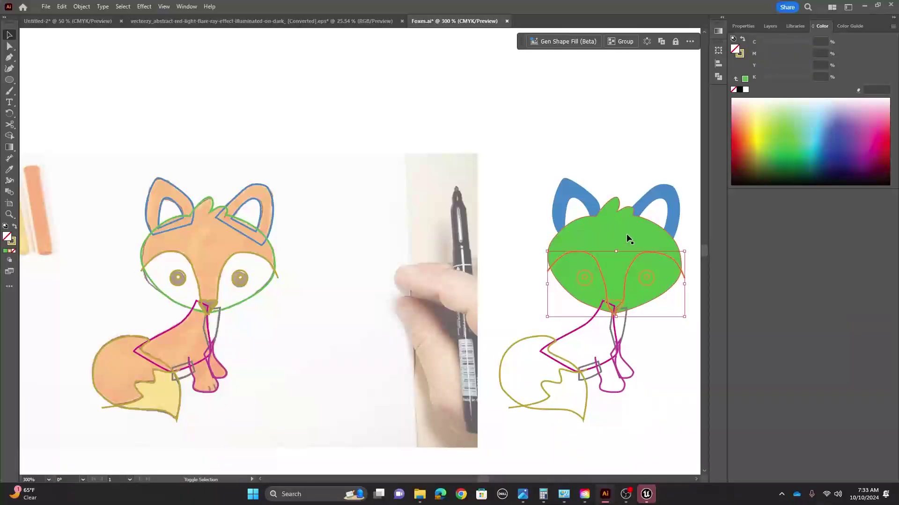
shift+click(625, 233)
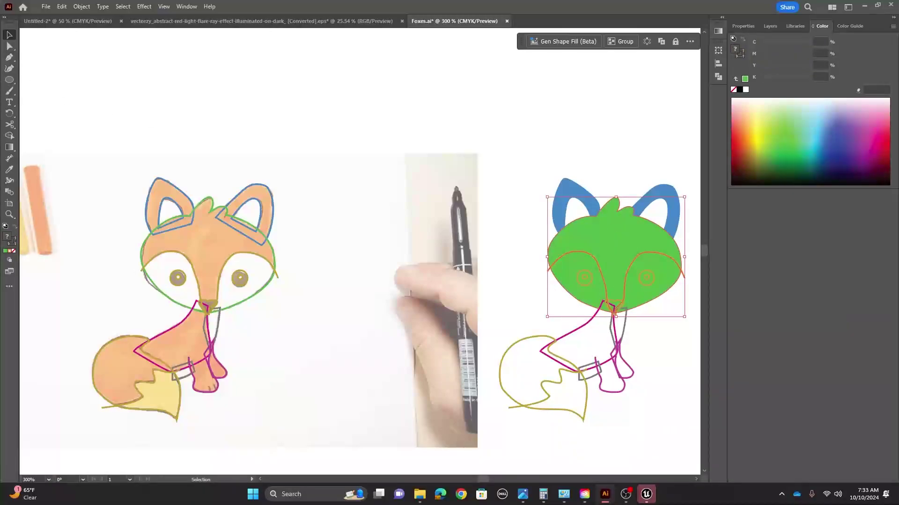
Step: Use the Shape Builder to remove the green fill from both eye regions and the face
click(10, 137)
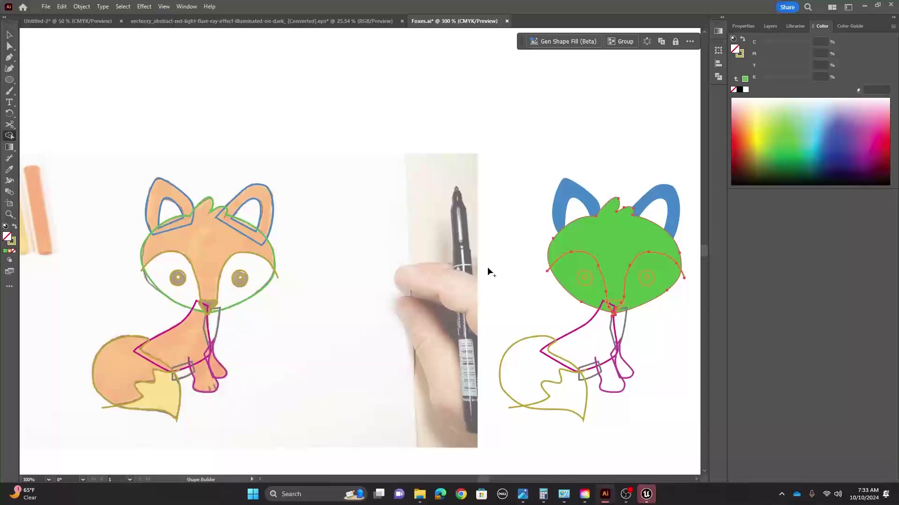
alt+click(568, 279)
alt+click(642, 277)
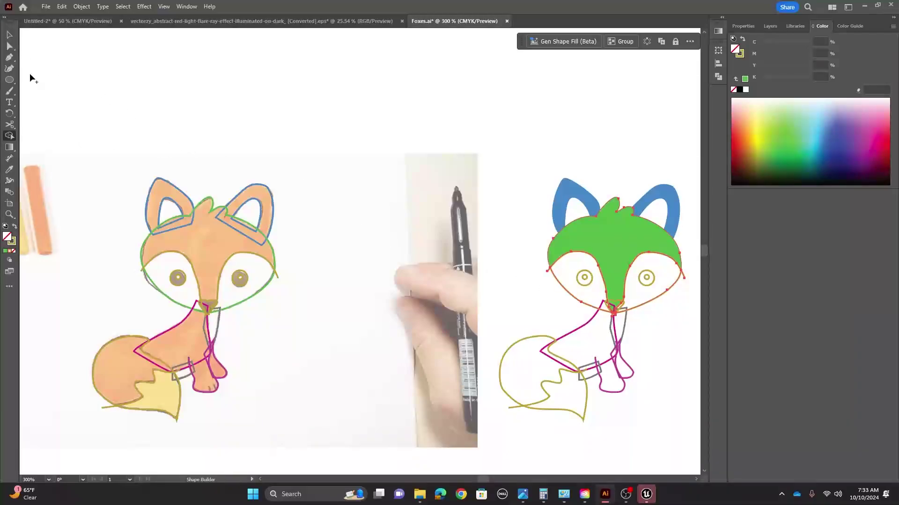
alt+click(617, 236)
click(9, 34)
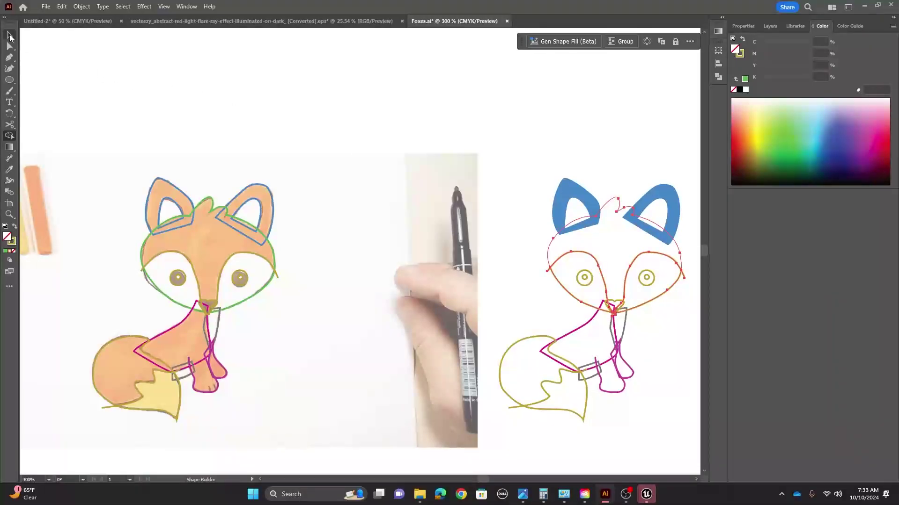
click(562, 162)
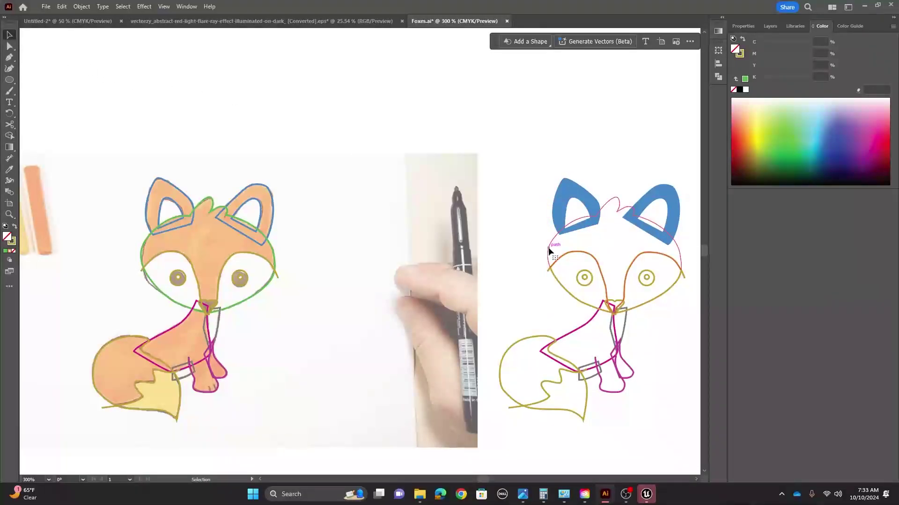
Step: Fill the copy's head with orange sampled from the photo with the Eyedropper
click(550, 251)
key(i)
click(211, 240)
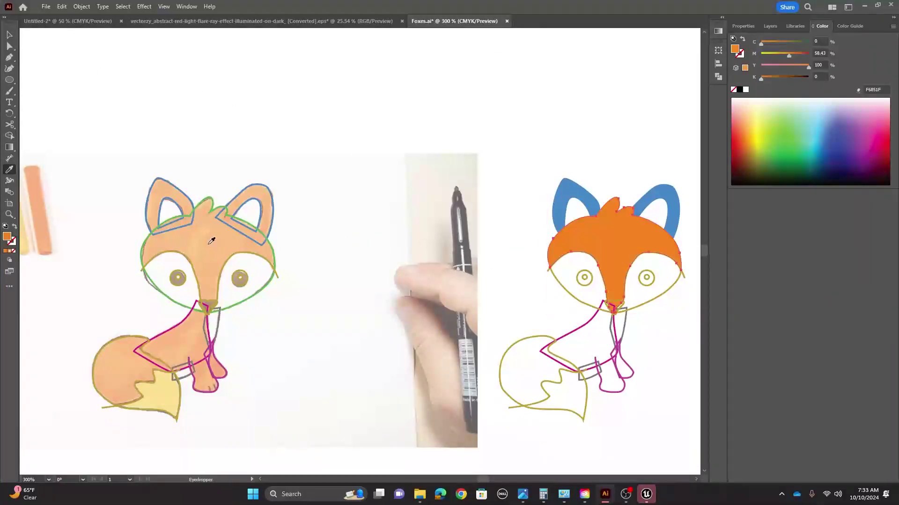
click(9, 34)
click(429, 141)
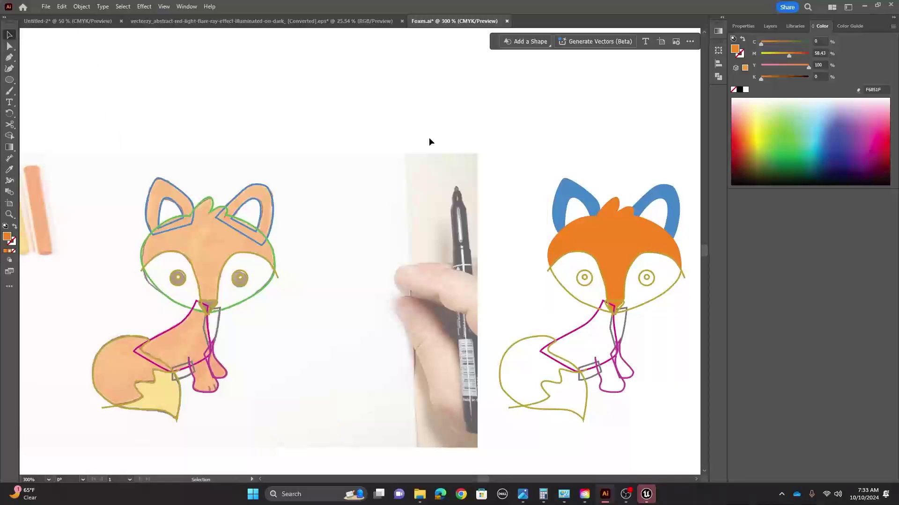
Step: Swap fill and stroke on both cheek shapes so they fill solid olive
click(562, 289)
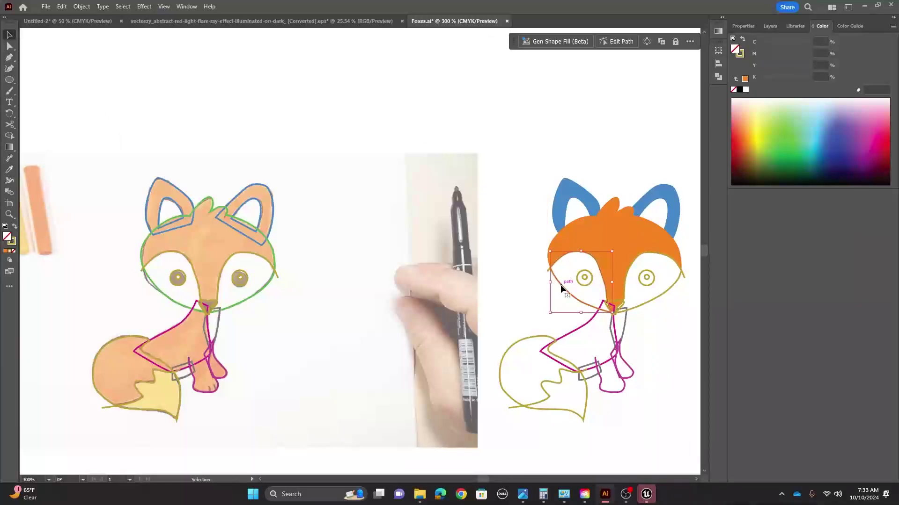
shift+click(649, 299)
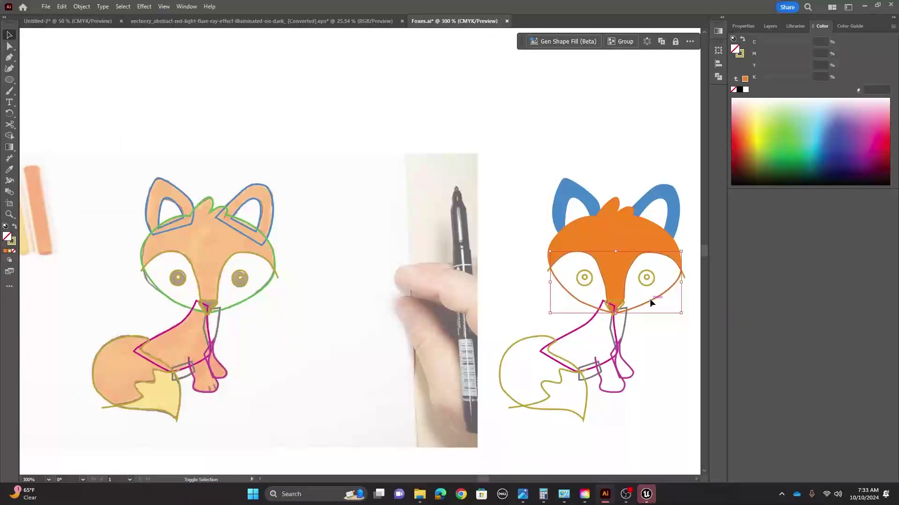
click(15, 228)
click(467, 166)
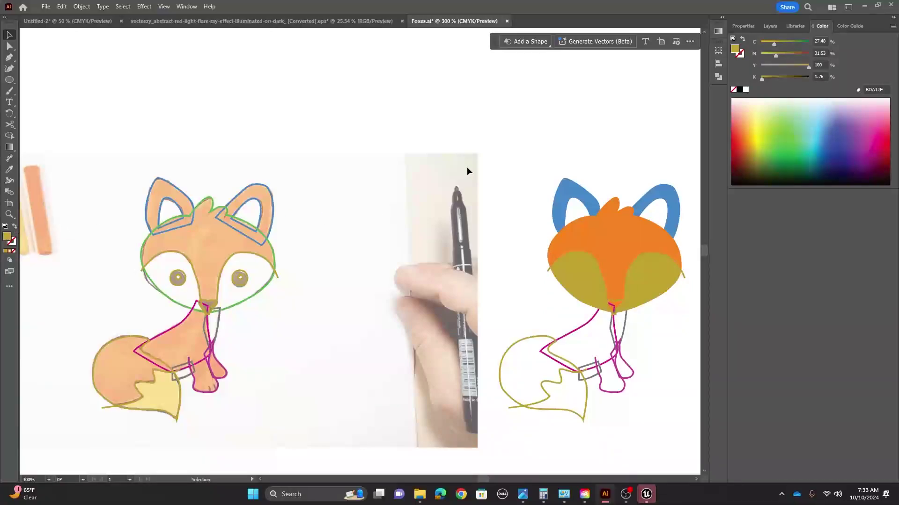
click(547, 273)
click(695, 289)
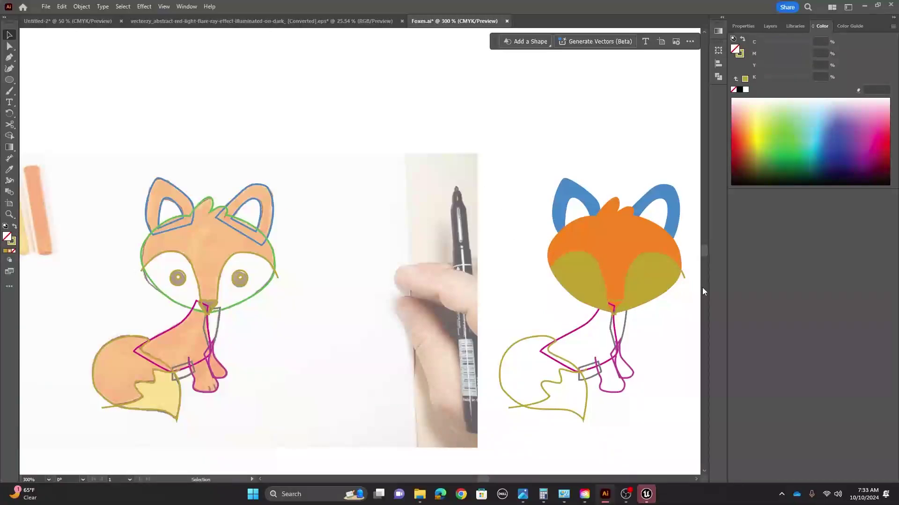
Step: Fill the nose shape with near-black 111111 via the Color Picker
click(611, 301)
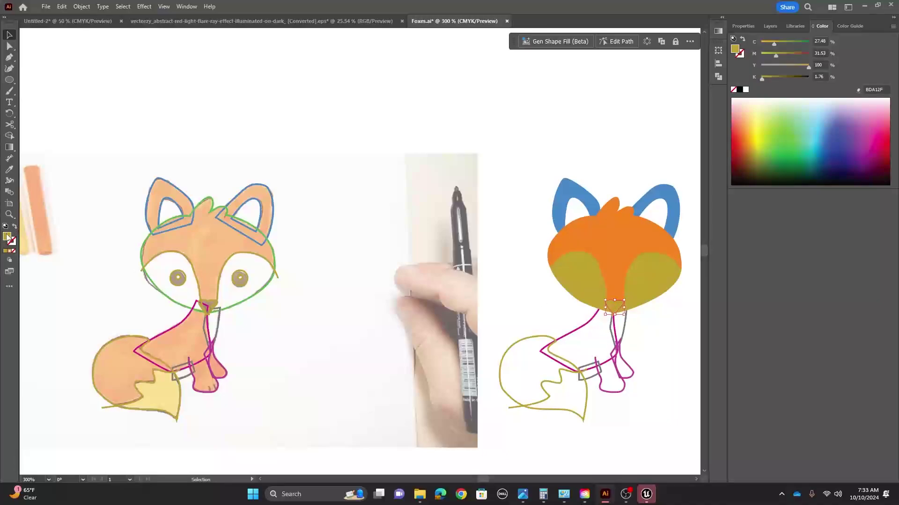
double_click(10, 236)
text(111111)
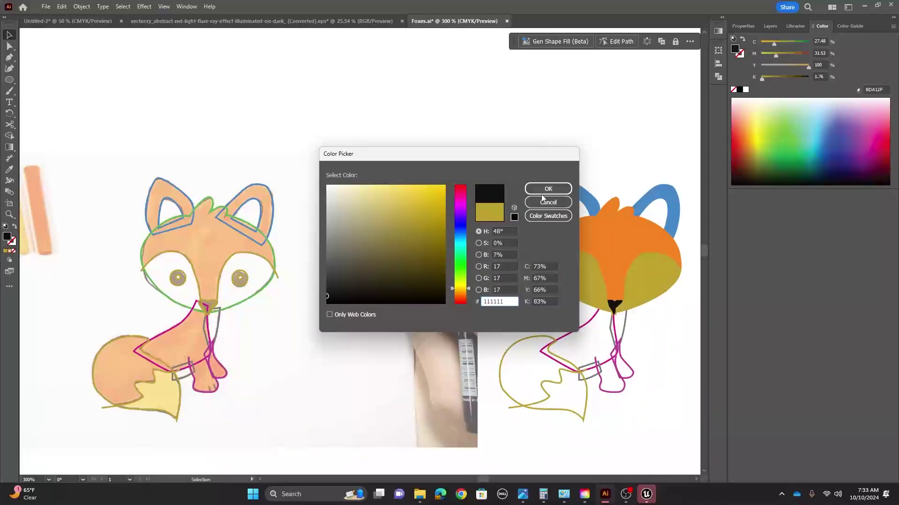
click(547, 188)
click(591, 146)
click(612, 306)
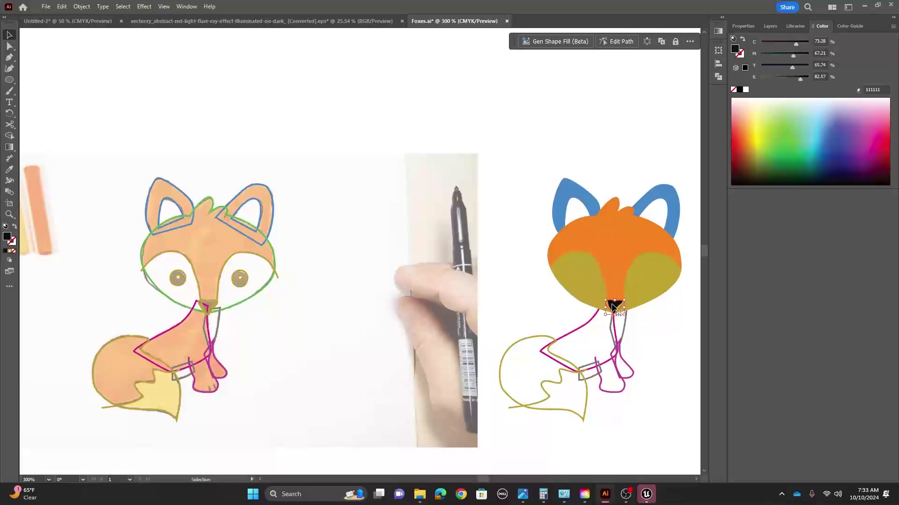
Step: Zoom in and bring the black nose to the front with Arrange > Bring to Front
key(a)
key(ctrl+equal)
key(ctrl+equal)
key(ctrl+equal)
key(ctrl+equal)
key(ctrl+equal)
key(ctrl+equal)
key(v)
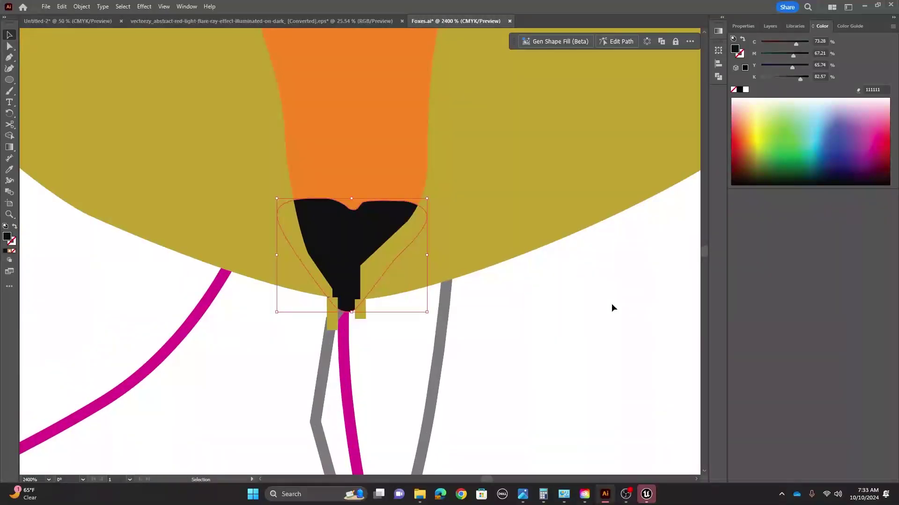
right_click(361, 229)
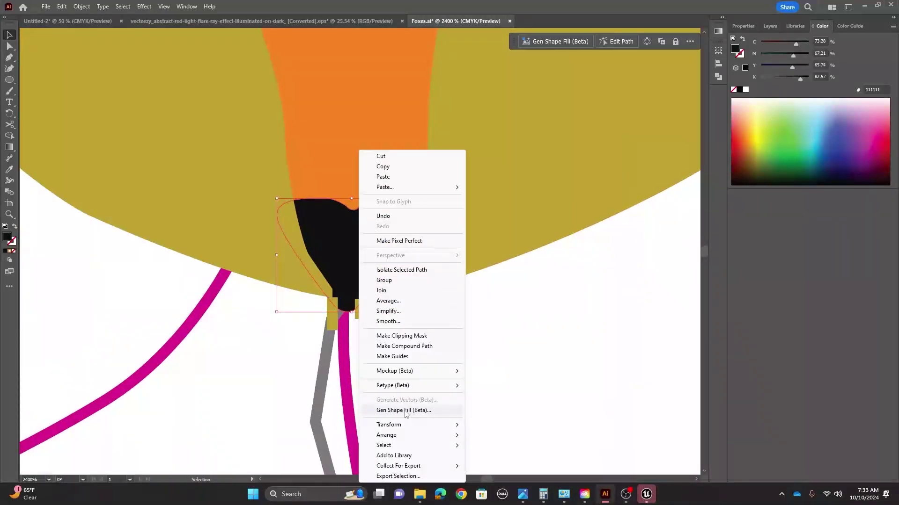
mouse_move(386, 435)
click(495, 430)
click(528, 363)
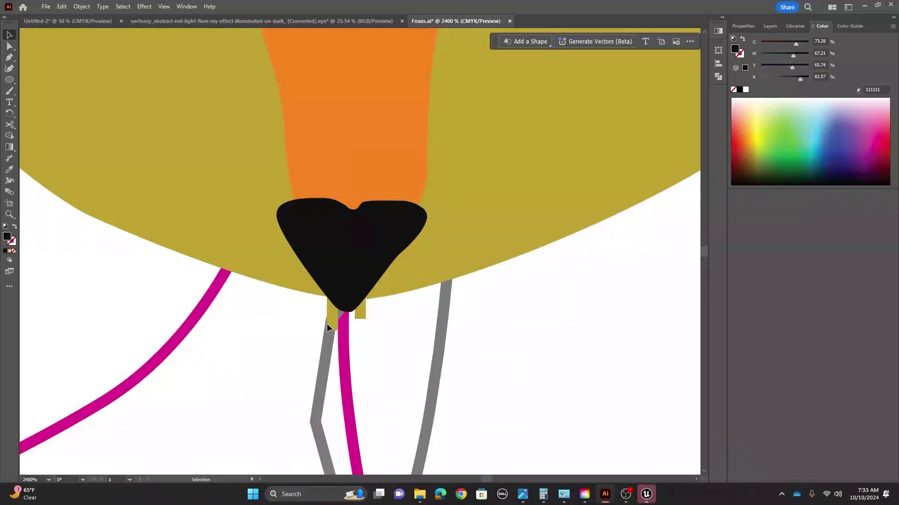
Step: Move the small olive fragment from under the nose and zoom back out to the whole fox
click(332, 313)
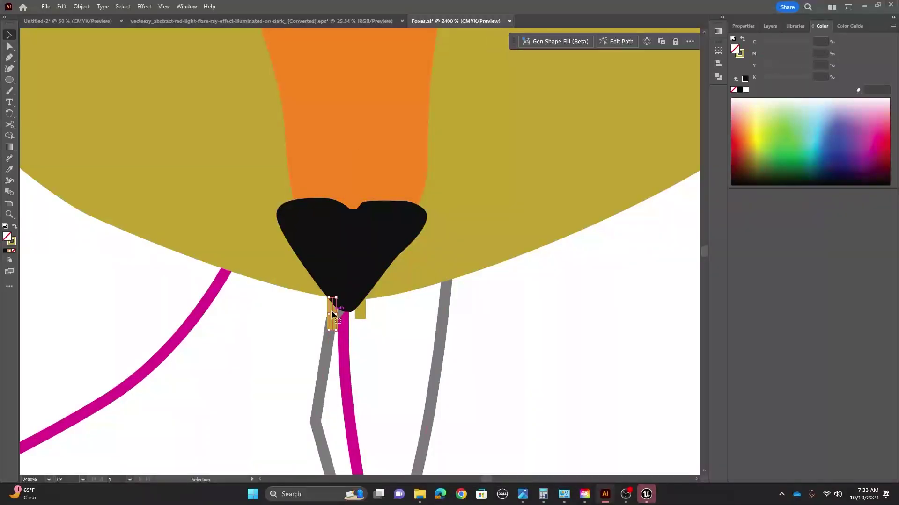
drag(331, 310, 359, 313)
click(555, 323)
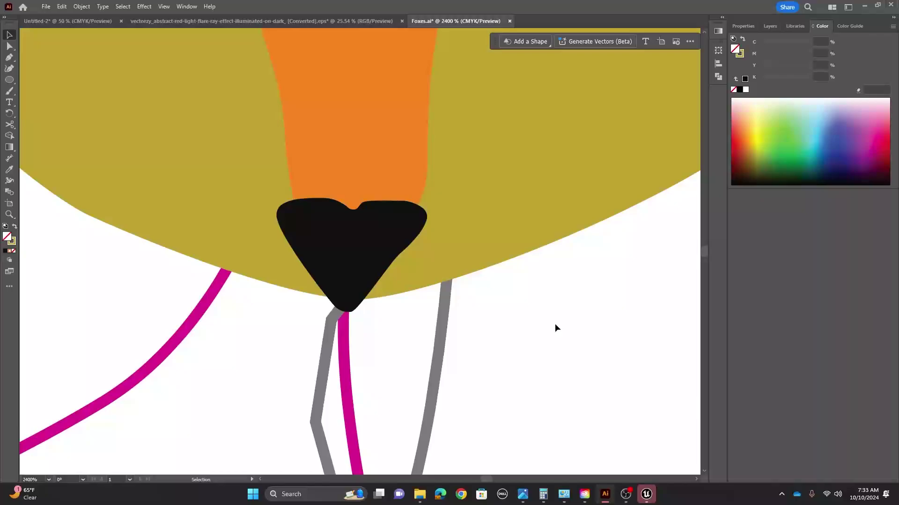
key(a)
key(ctrl+minus)
key(ctrl+minus)
key(ctrl+minus)
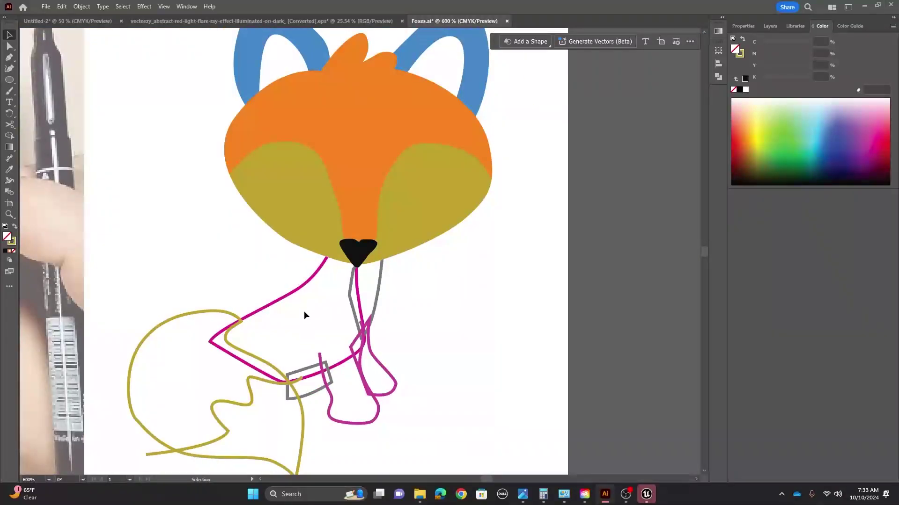
Step: Swap the magenta body and grey leg and foot to solid fills, then send the grey leg to the back
click(302, 288)
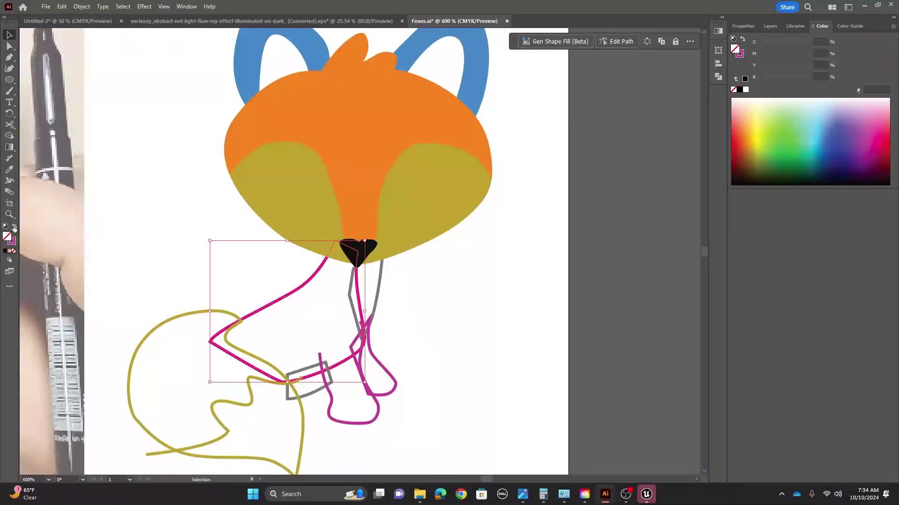
click(14, 227)
click(381, 292)
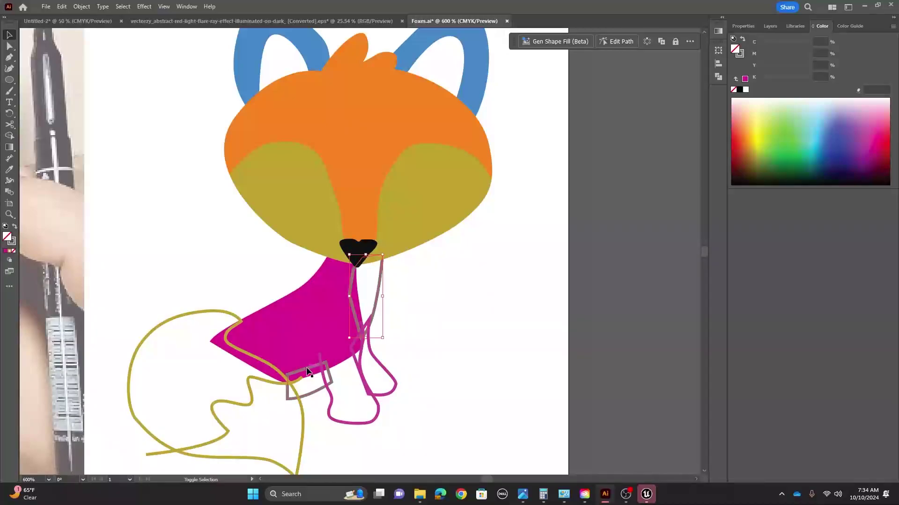
shift+click(307, 373)
click(14, 227)
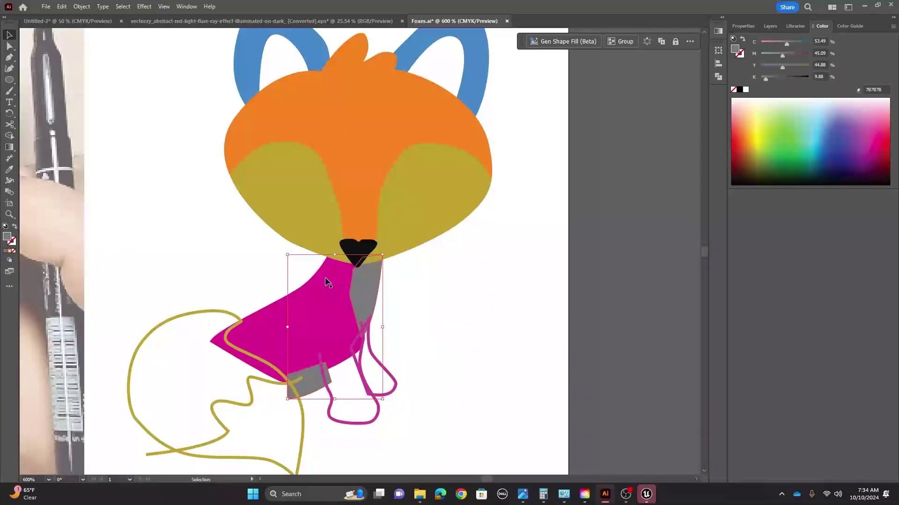
right_click(366, 289)
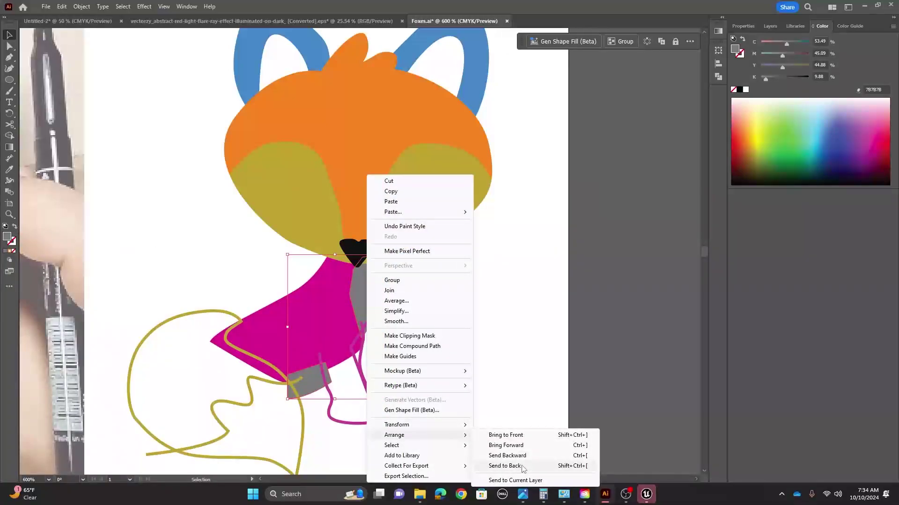
click(520, 468)
Step: Swap fill and stroke on both front leg outlines so they fill magenta
click(517, 386)
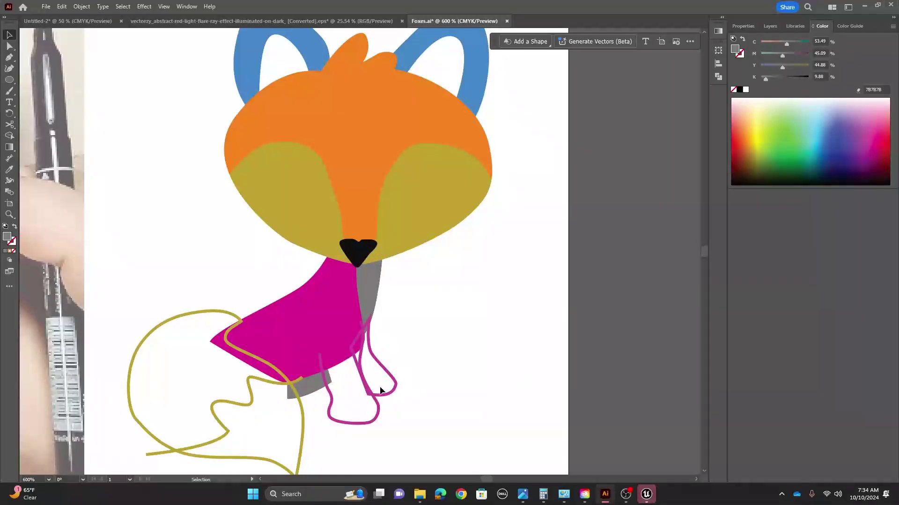
click(333, 406)
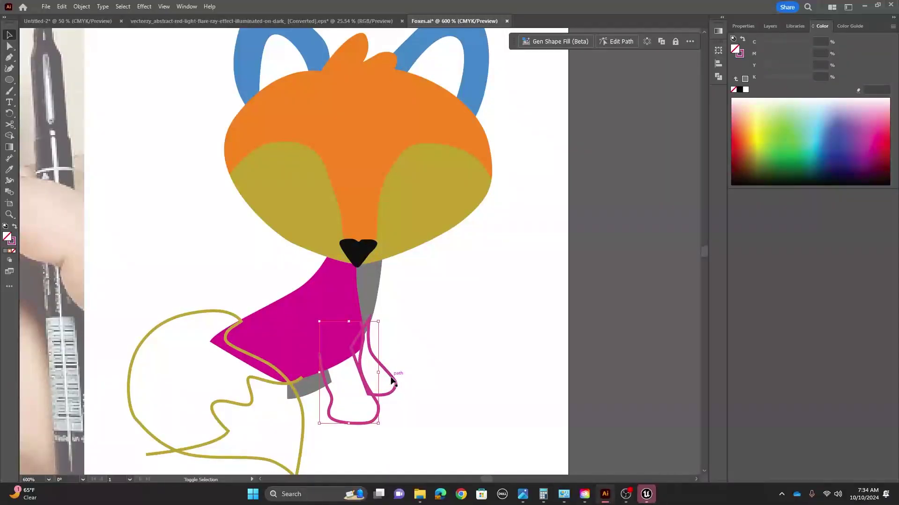
shift+click(391, 380)
click(15, 228)
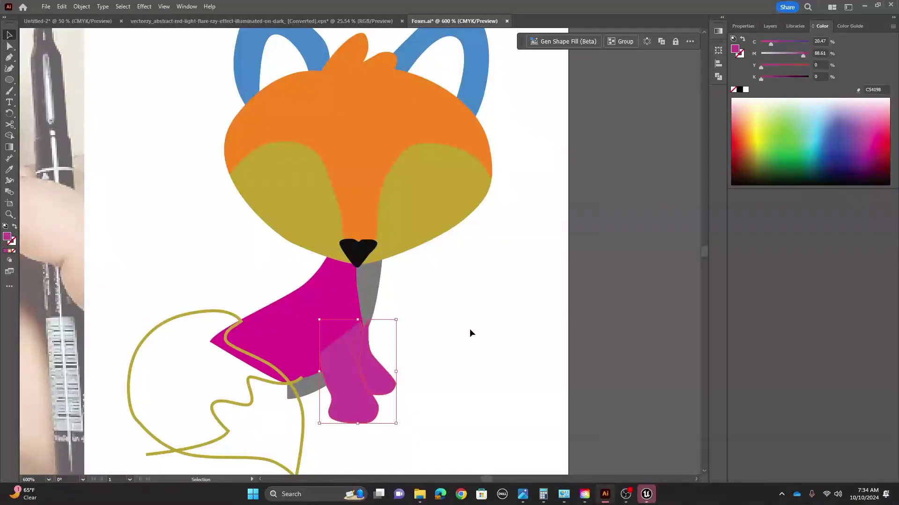
click(469, 329)
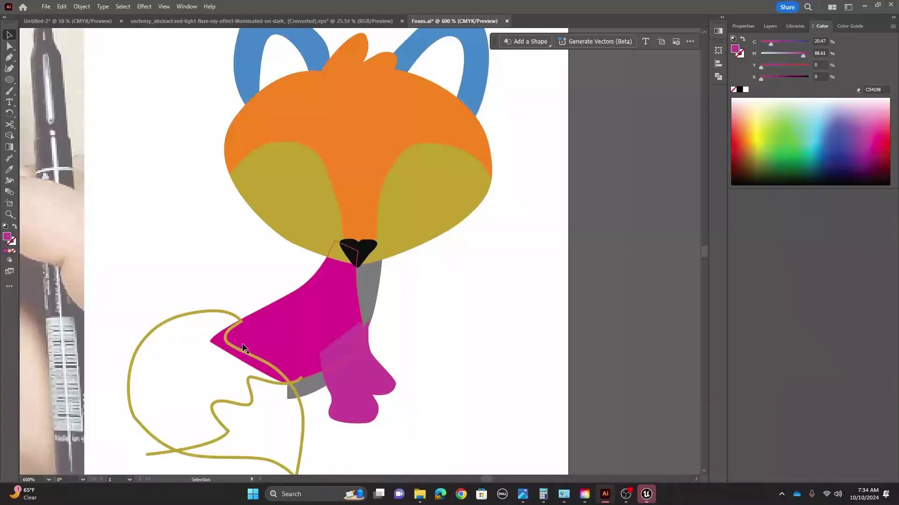
Step: Swap fill and stroke on the tail outline so it becomes a solid olive shape
click(202, 311)
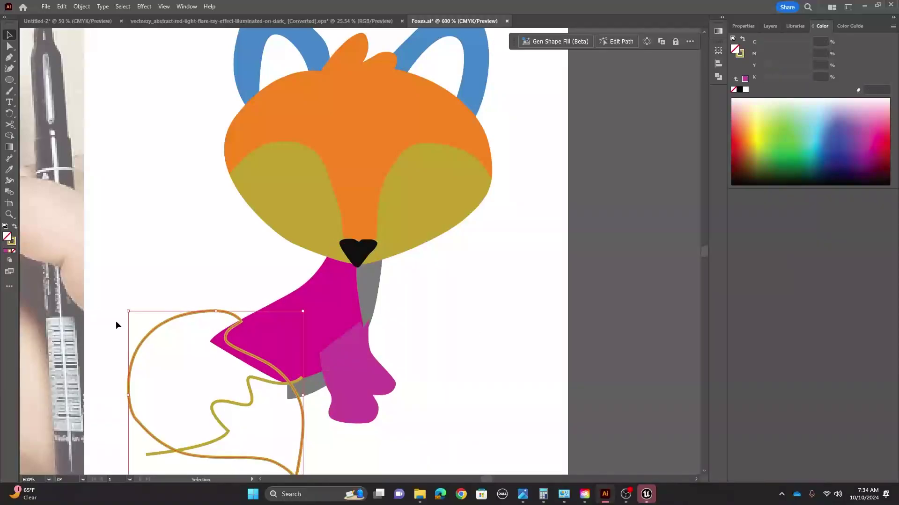
click(14, 228)
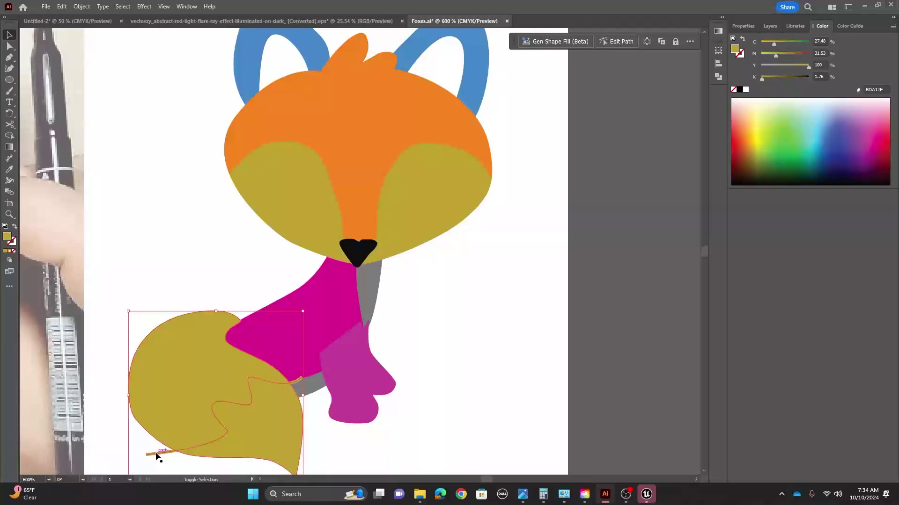
click(10, 135)
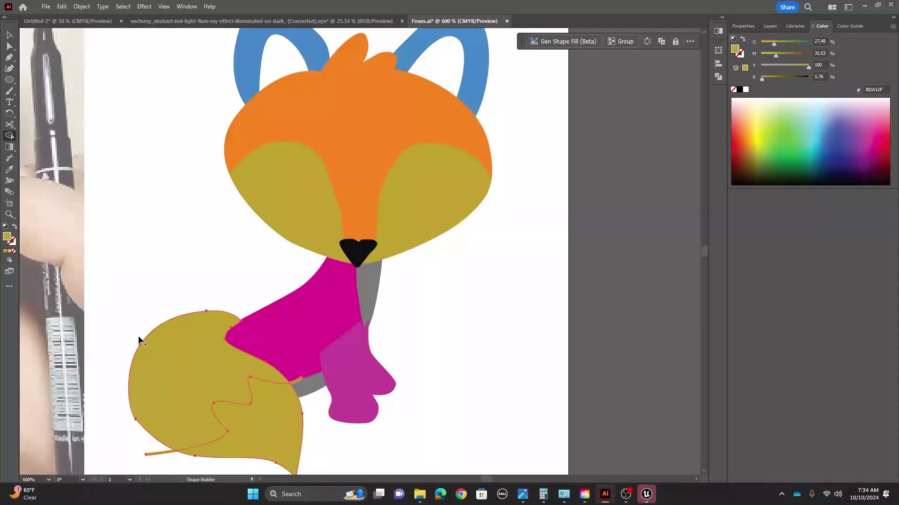
click(10, 35)
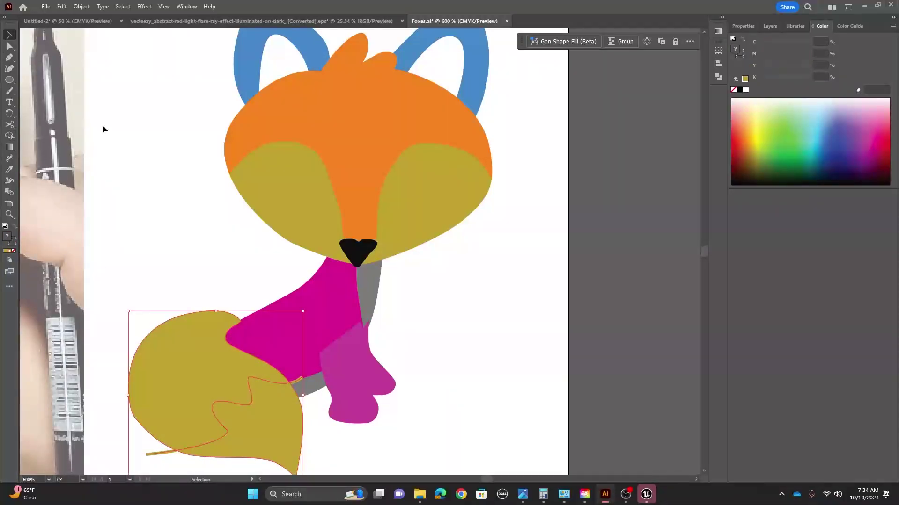
click(100, 127)
Step: Delete the stray path at the tail junction and zoom out to show both foxes
click(298, 380)
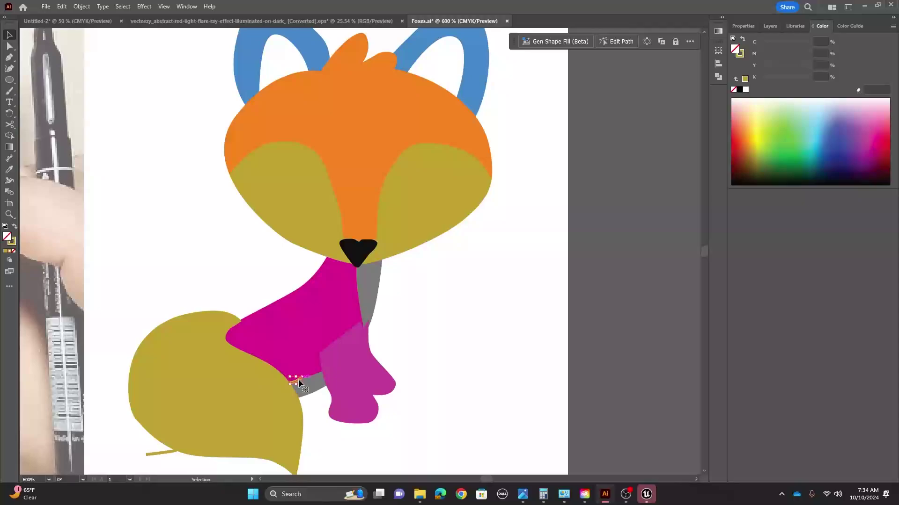
key(Delete)
drag(140, 255, 291, 272)
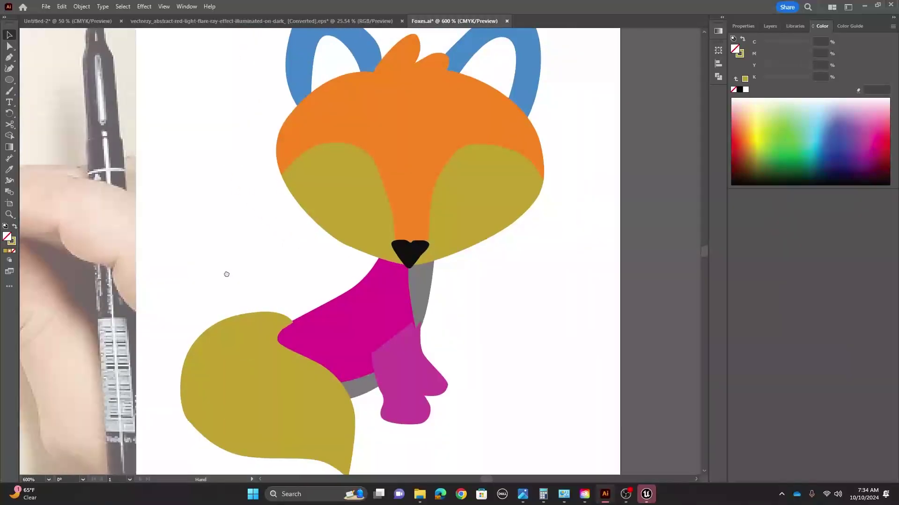
key(ctrl+minus)
key(ctrl+minus)
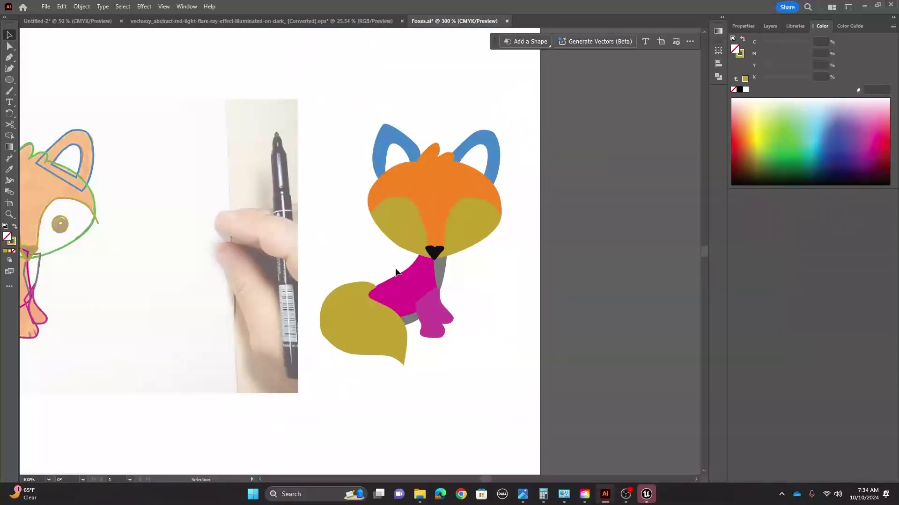
Step: Swap both eye circles to fills and set them to a dark green in the Color Picker
click(408, 230)
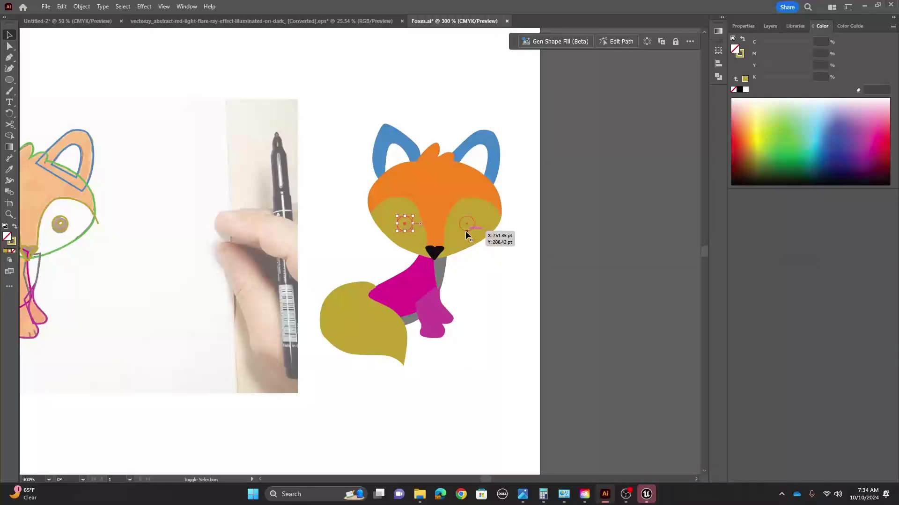
shift+click(465, 230)
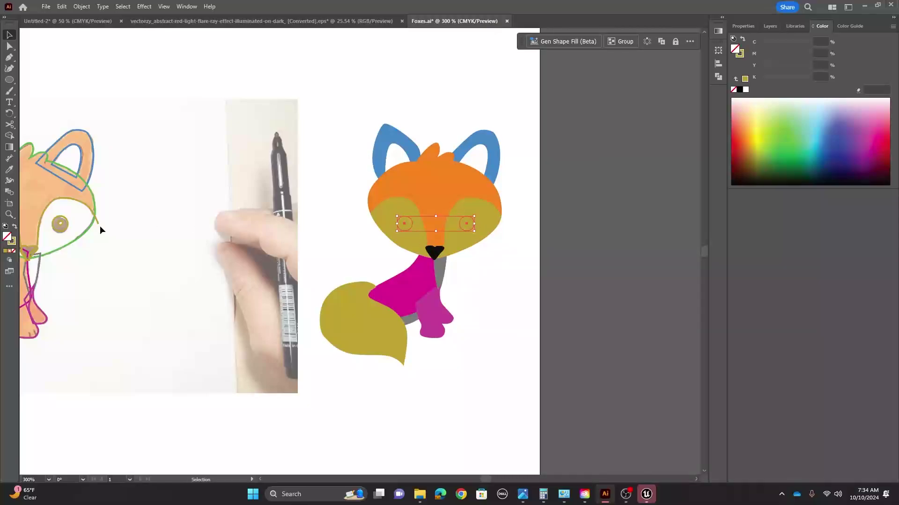
click(14, 227)
double_click(7, 237)
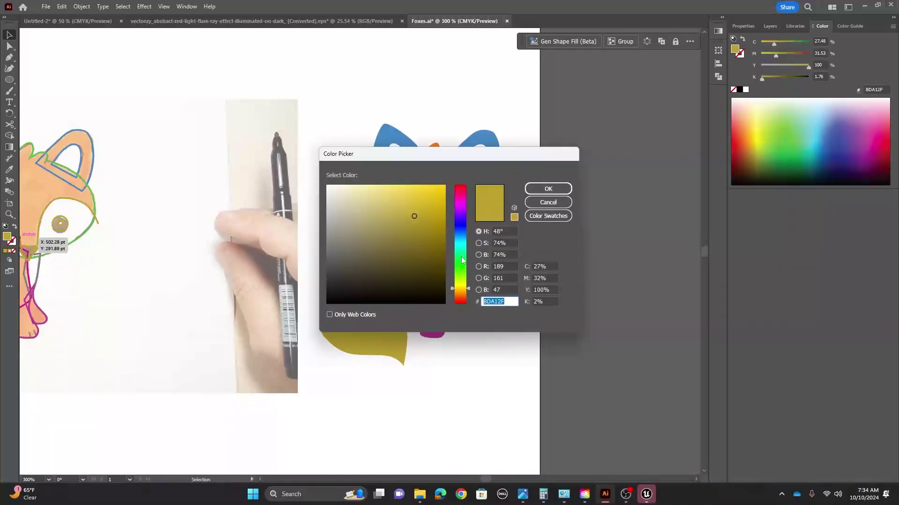
click(462, 277)
click(443, 251)
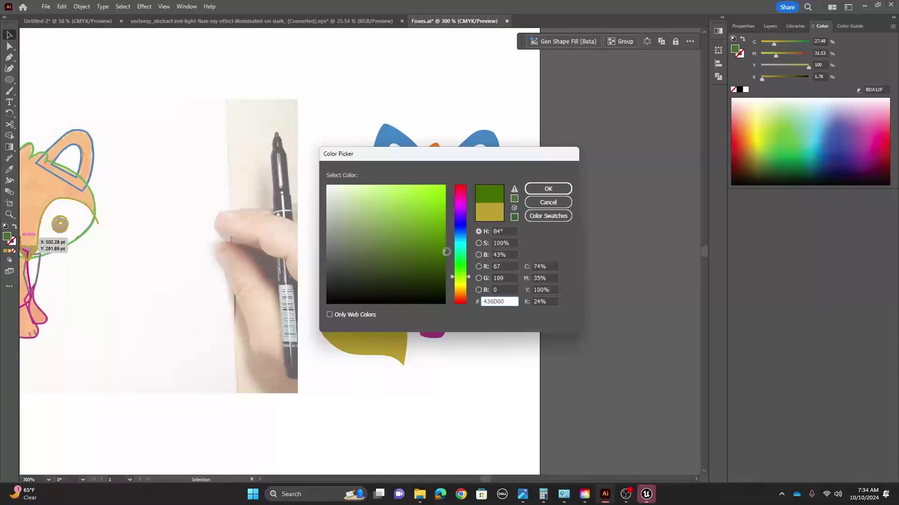
click(548, 189)
Step: Set both inner eye rings to white FFFFFF, then zoom out to show both foxes
key(a)
key(ctrl+equal)
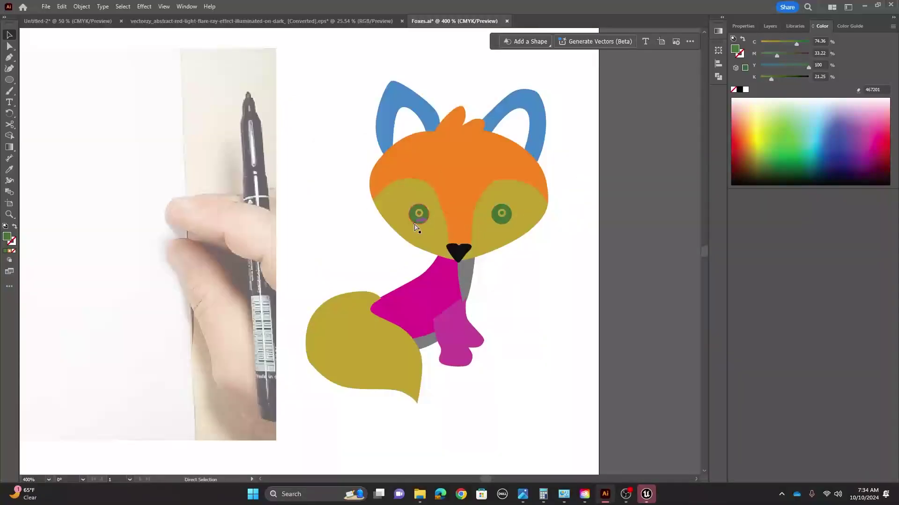
key(ctrl+equal)
key(ctrl+equal)
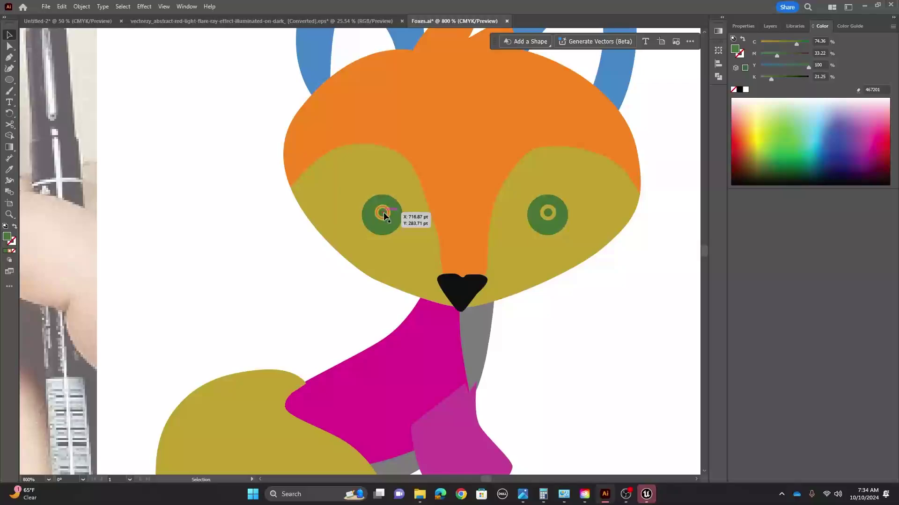
click(383, 214)
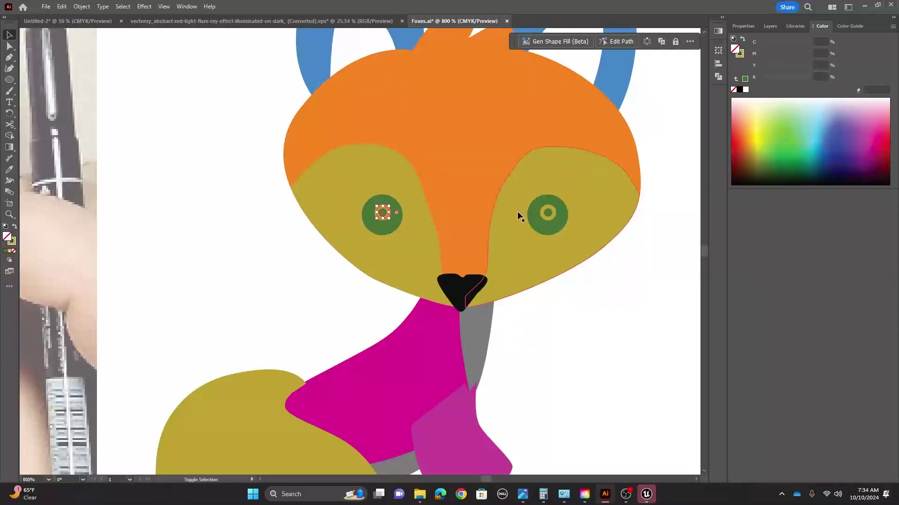
shift+click(543, 215)
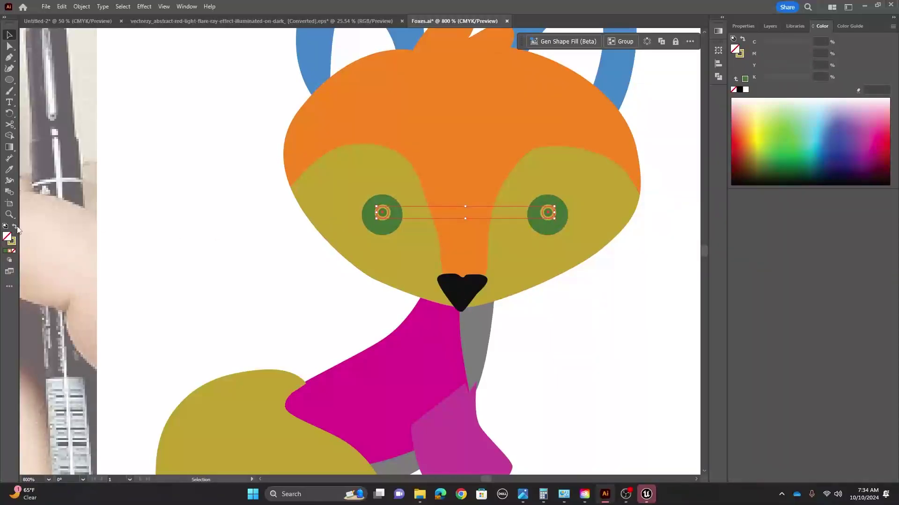
double_click(10, 238)
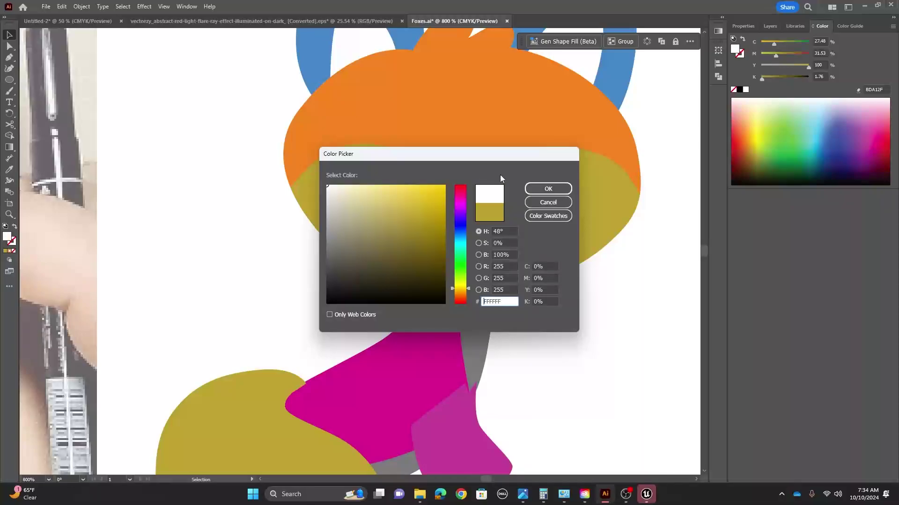
click(548, 188)
click(229, 275)
key(ctrl+minus)
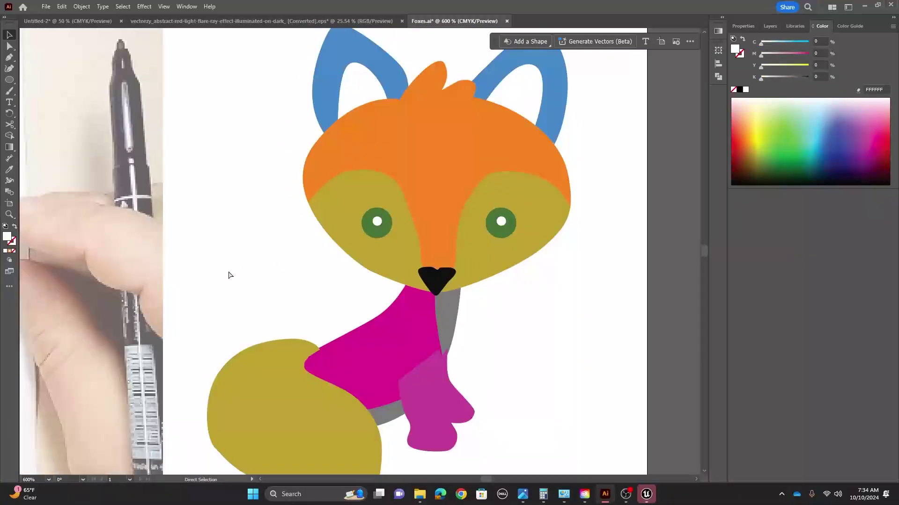
key(ctrl+minus)
key(ctrl+minus)
key(ctrl+minus)
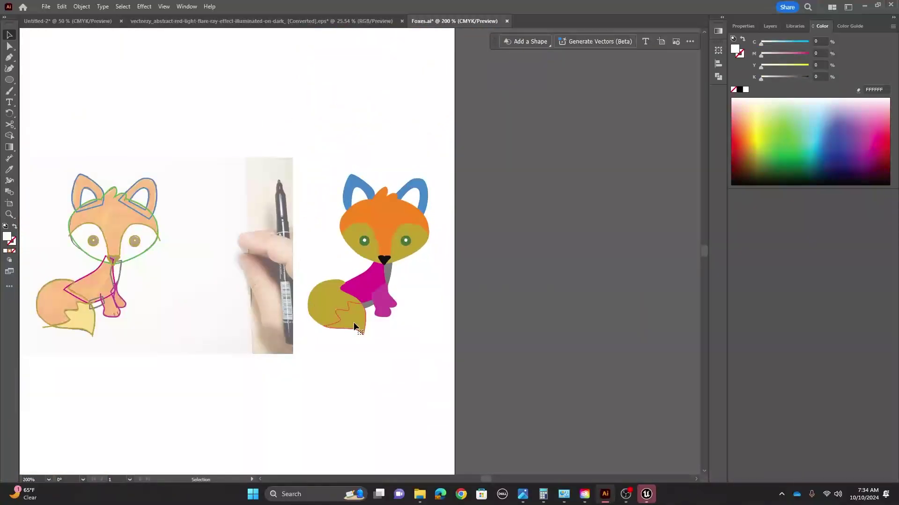
Step: Recolor the tail tip with yellow sampled from the sketch using the Eyedropper
click(353, 323)
key(i)
click(90, 317)
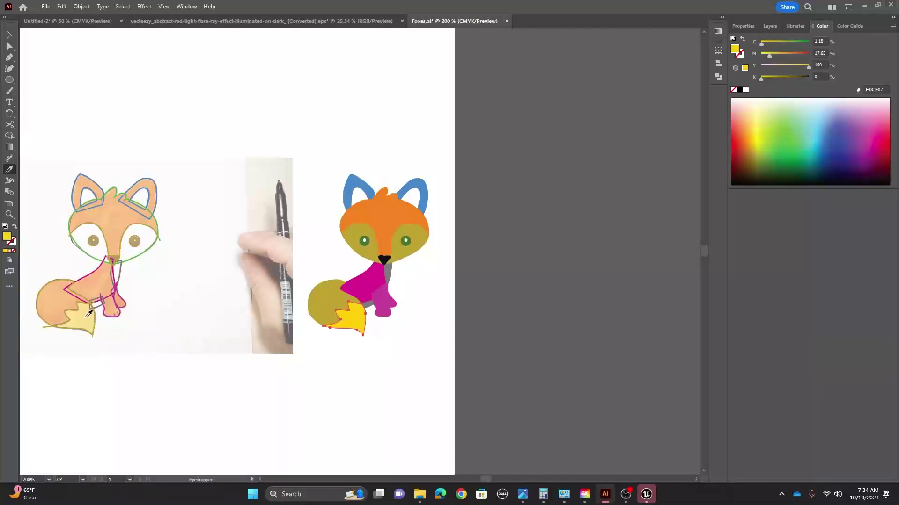
key(v)
Step: Recolor the tail, body and paw with the head's orange sampled by Eyedropper
click(322, 297)
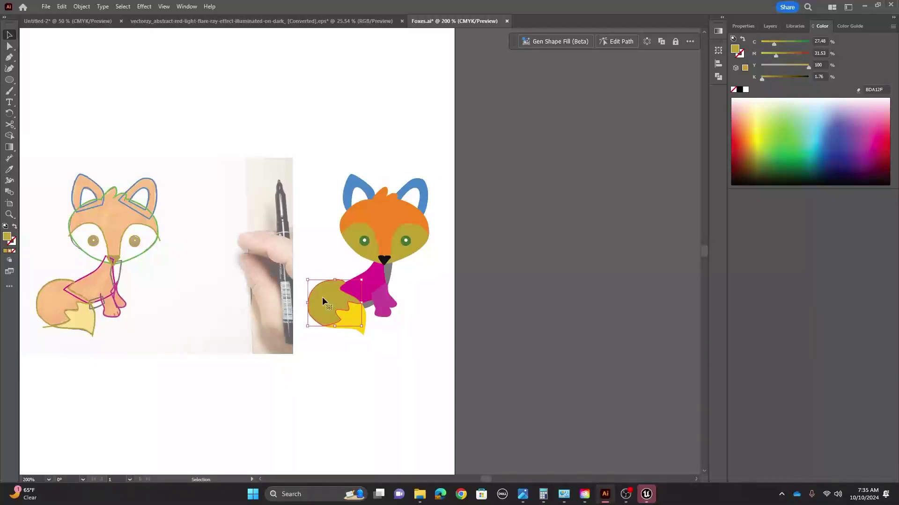
shift+click(374, 284)
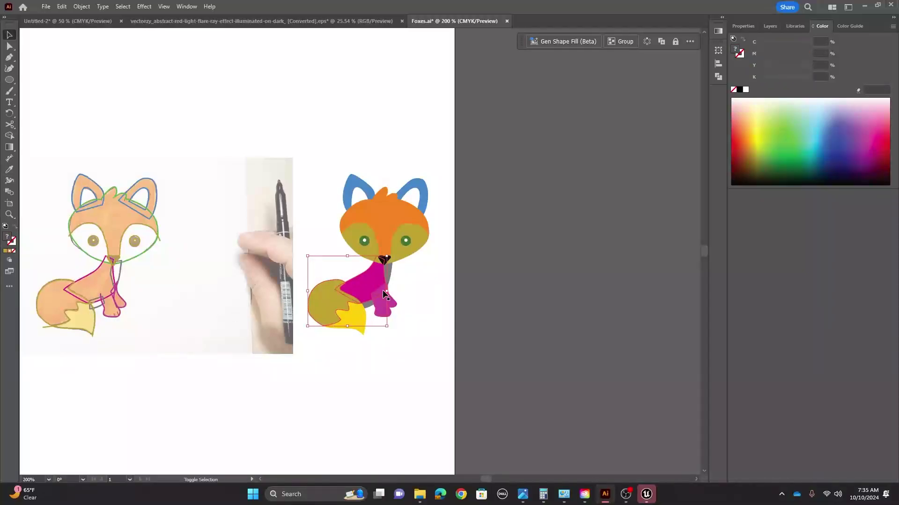
shift+click(382, 309)
key(i)
click(371, 210)
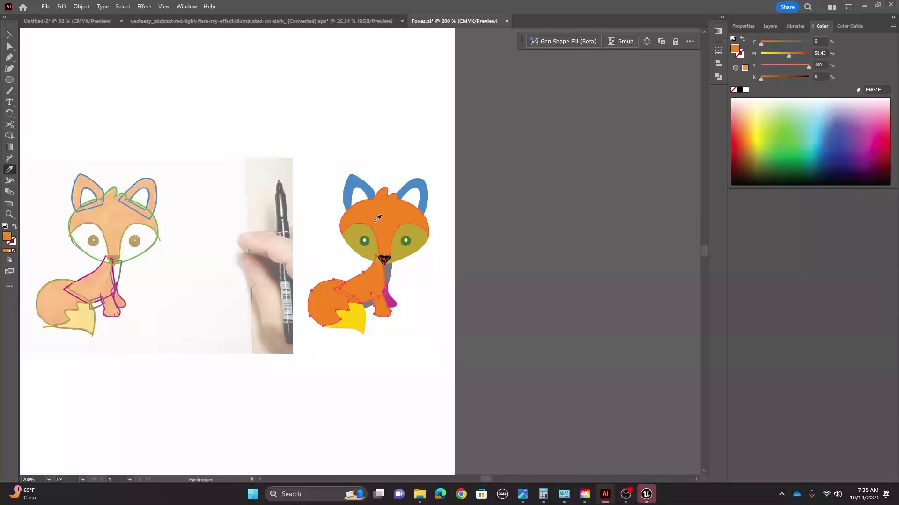
key(v)
key(a)
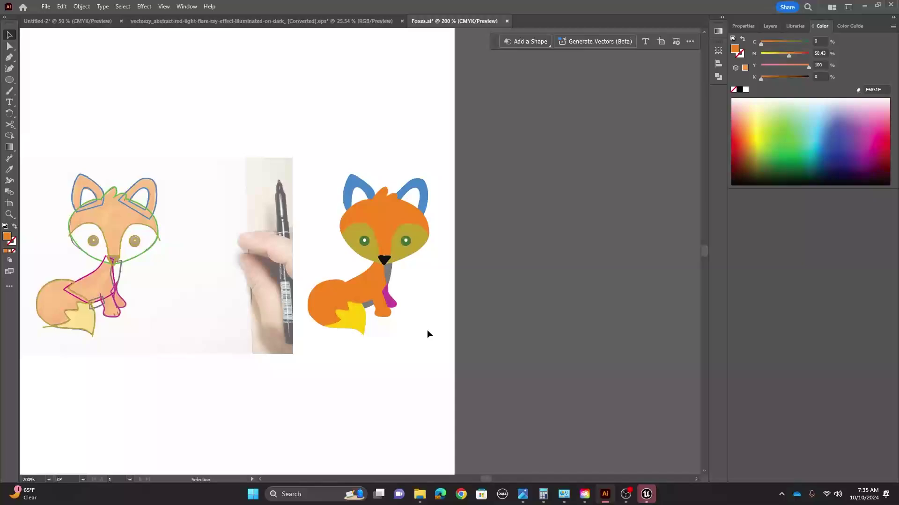
key(ctrl+equal)
key(ctrl+equal)
key(ctrl+equal)
Step: Fill the grey chest pieces with near-white EFEFEF via the Color Picker
click(438, 328)
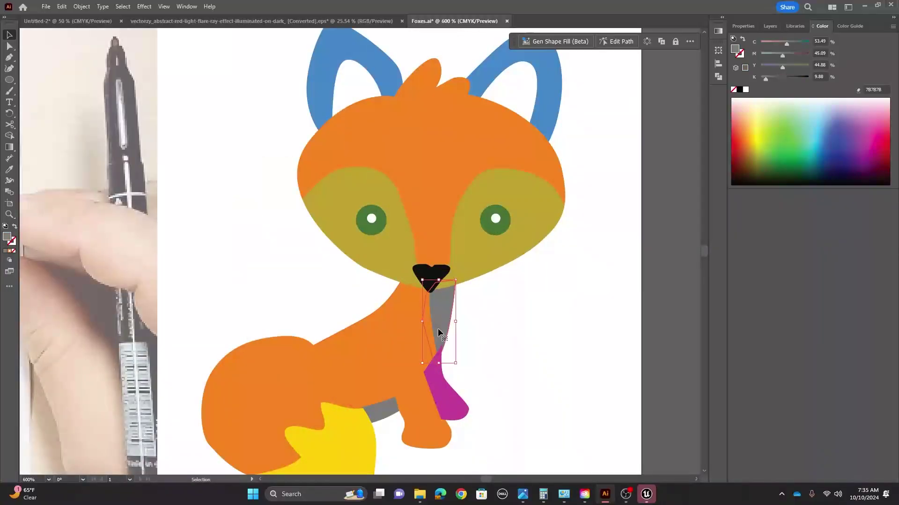
shift+click(392, 402)
double_click(8, 237)
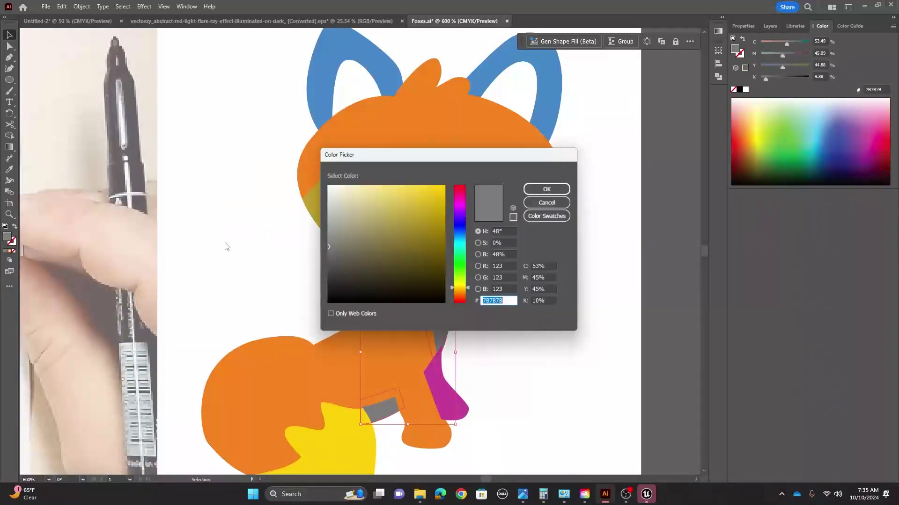
click(327, 187)
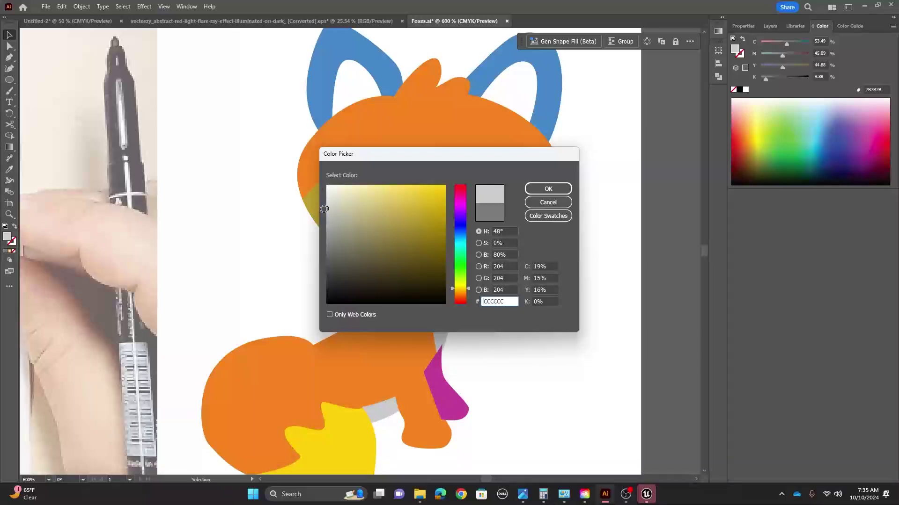
drag(325, 204, 315, 192)
click(528, 191)
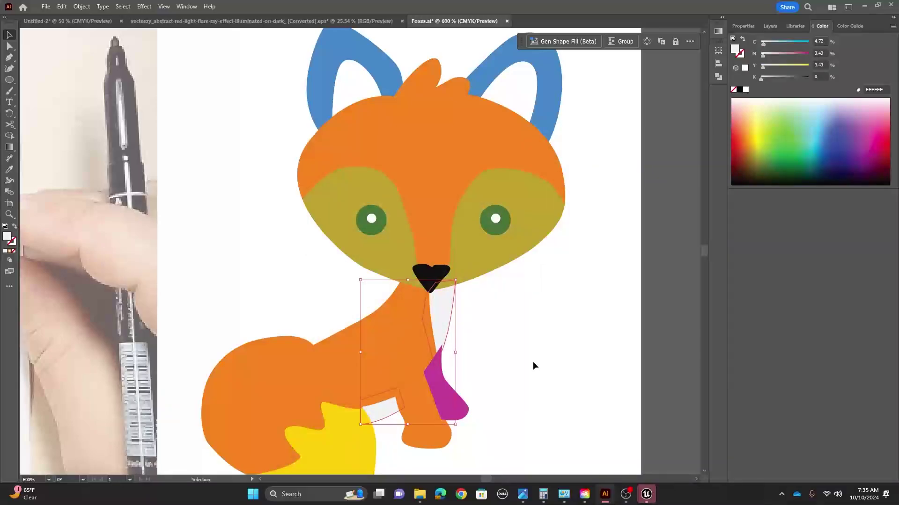
click(532, 361)
Step: Give the magenta leg the body's orange, then darken it to E07117
click(452, 397)
key(i)
click(398, 356)
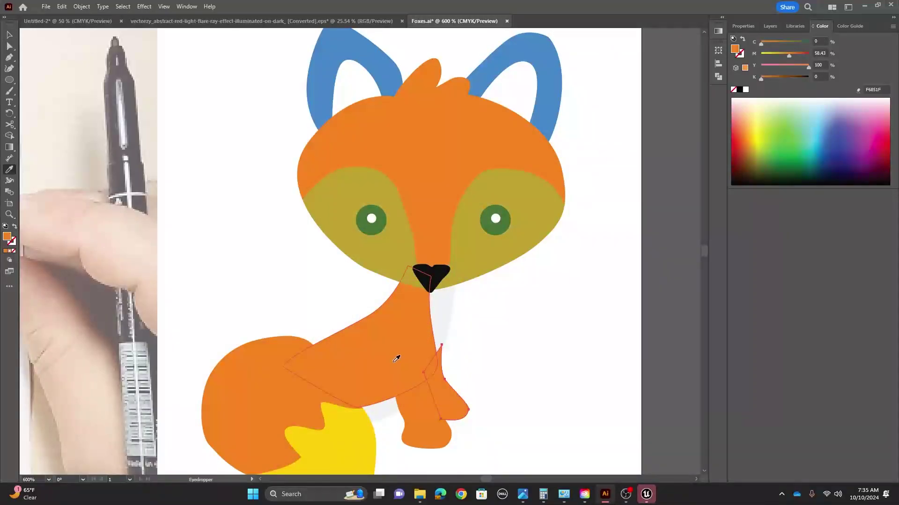
double_click(7, 236)
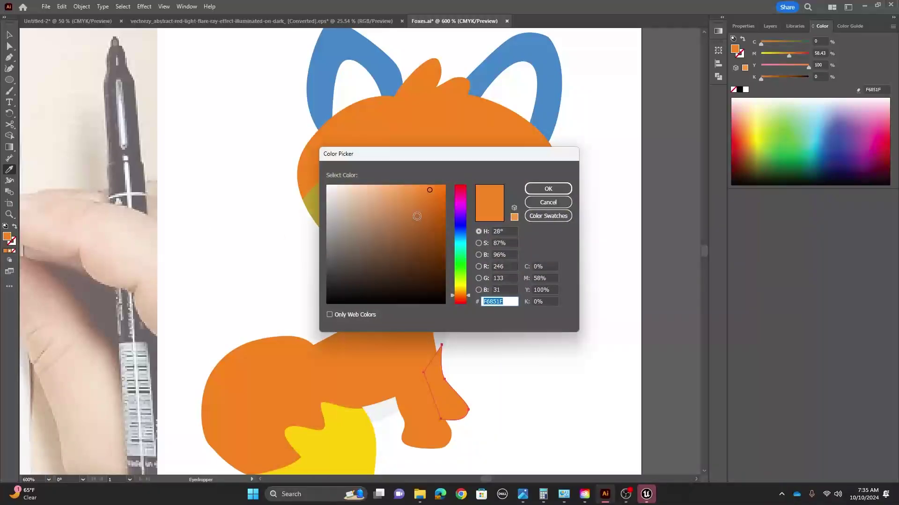
click(434, 203)
click(547, 188)
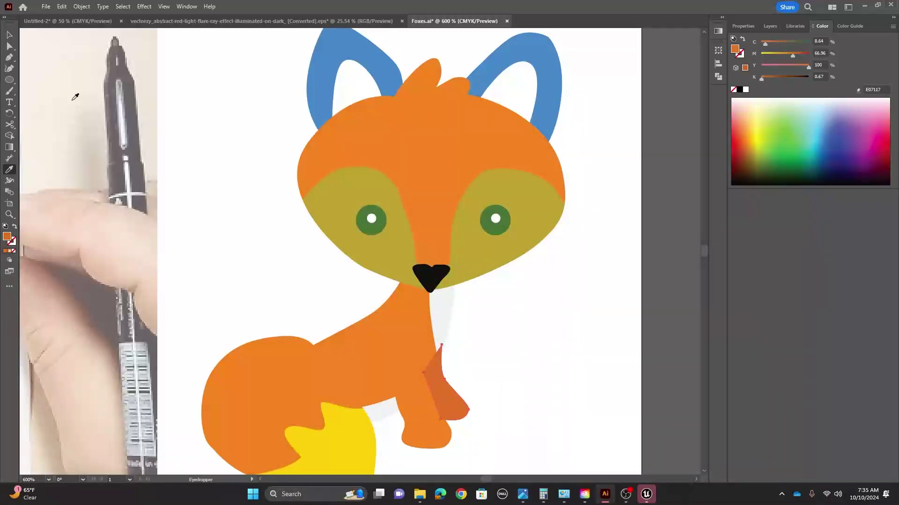
Step: Send the recoloured leg behind the fox's body with Arrange > Send Backward
click(9, 34)
right_click(442, 396)
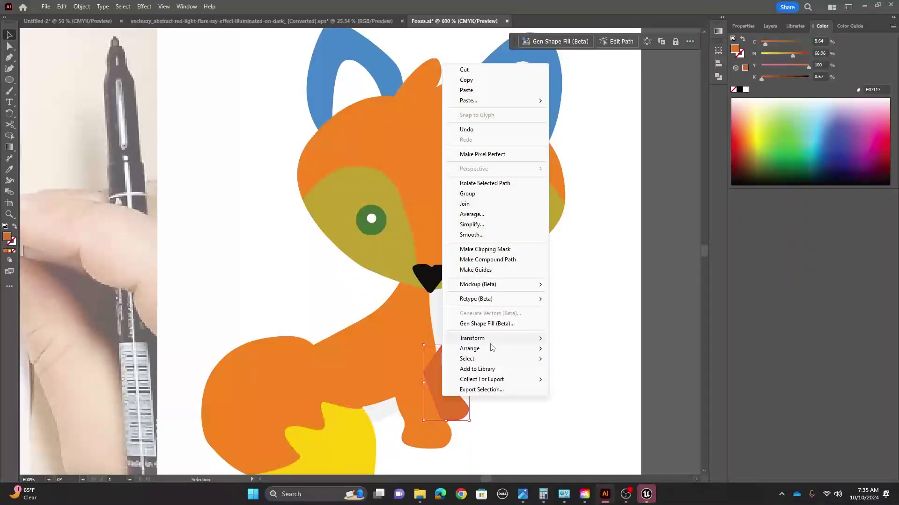
click(609, 380)
click(562, 379)
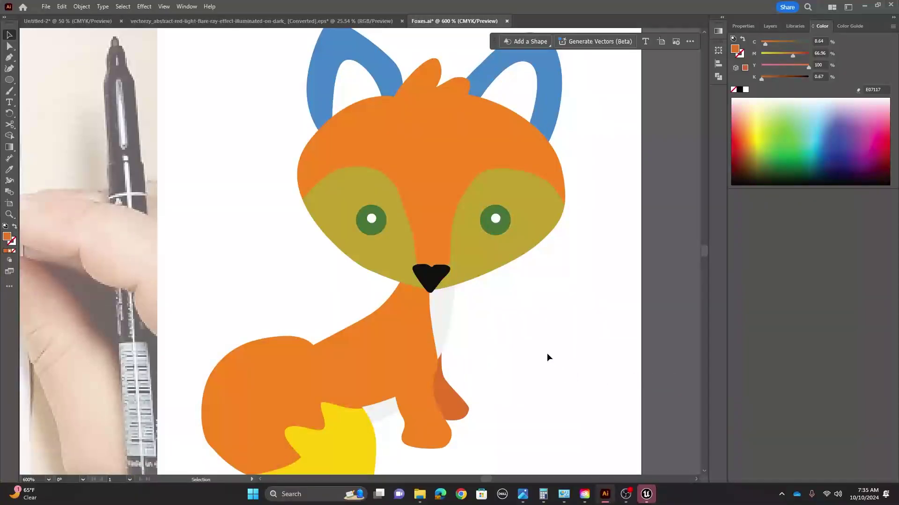
Step: Recolour the olive cheek shape with the chest's light grey using the eyedropper
click(479, 257)
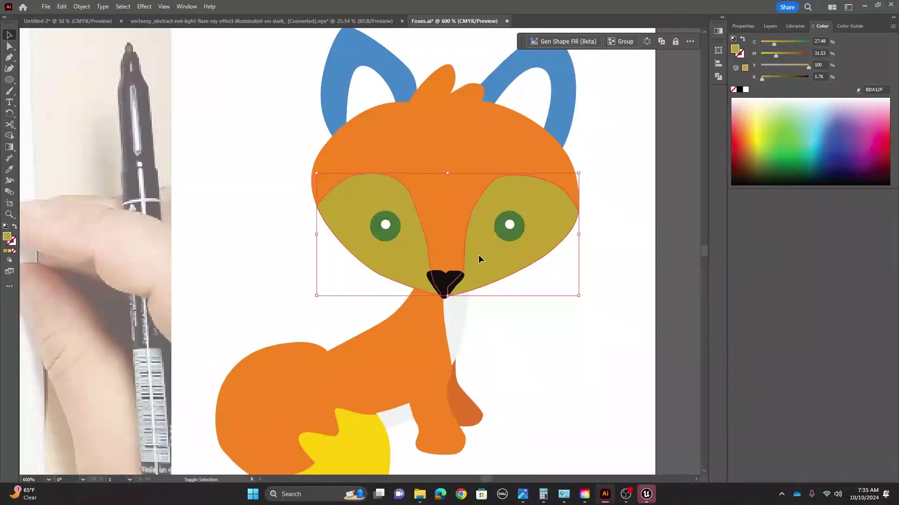
key(i)
click(459, 322)
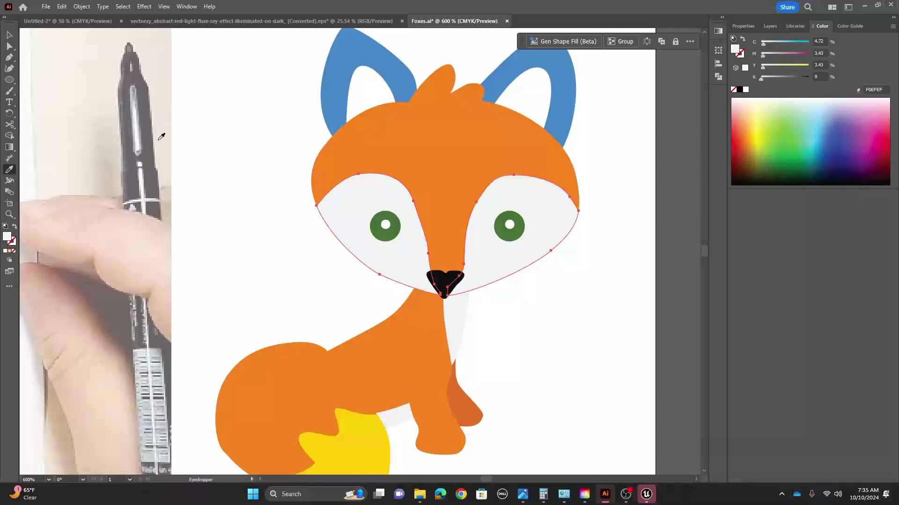
key(v)
Step: Recolour both blue ears with the head's orange, then zoom out to both foxes
click(359, 80)
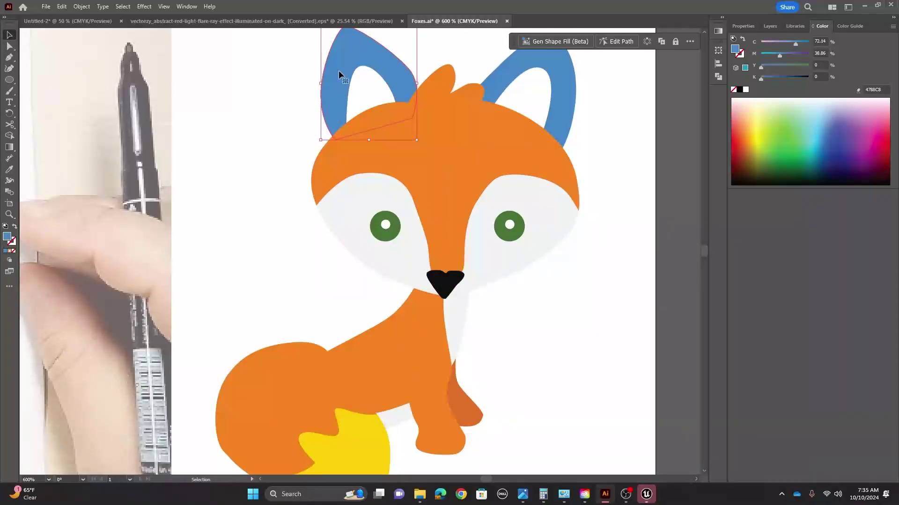
shift+click(536, 65)
key(i)
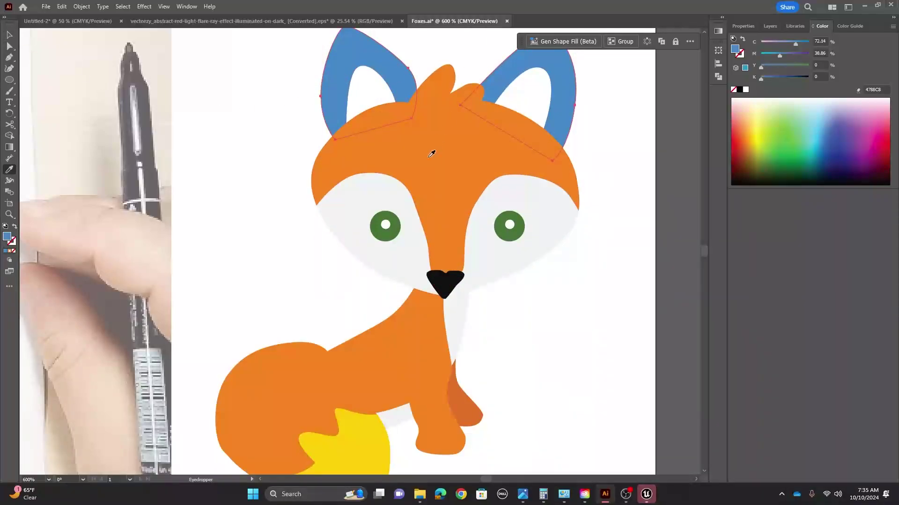
click(431, 151)
click(9, 34)
click(244, 197)
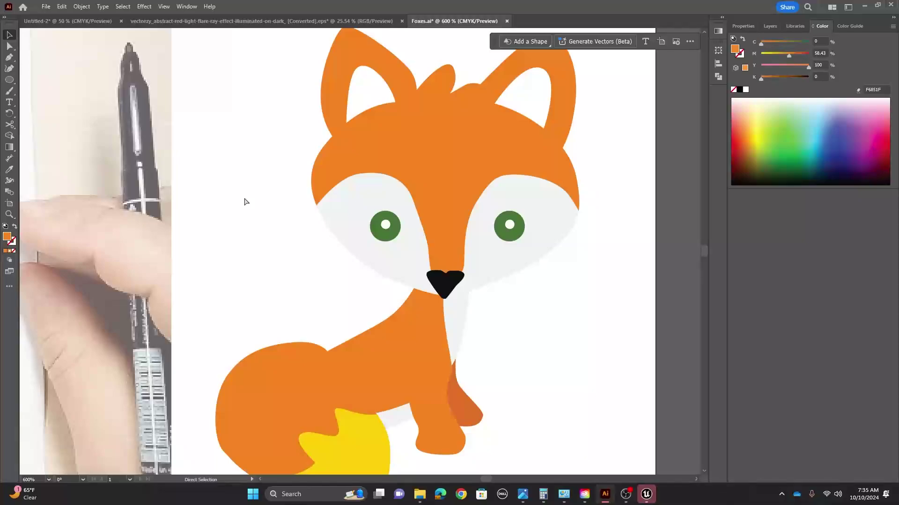
key(ctrl+minus)
key(ctrl+minus)
drag(289, 184, 421, 140)
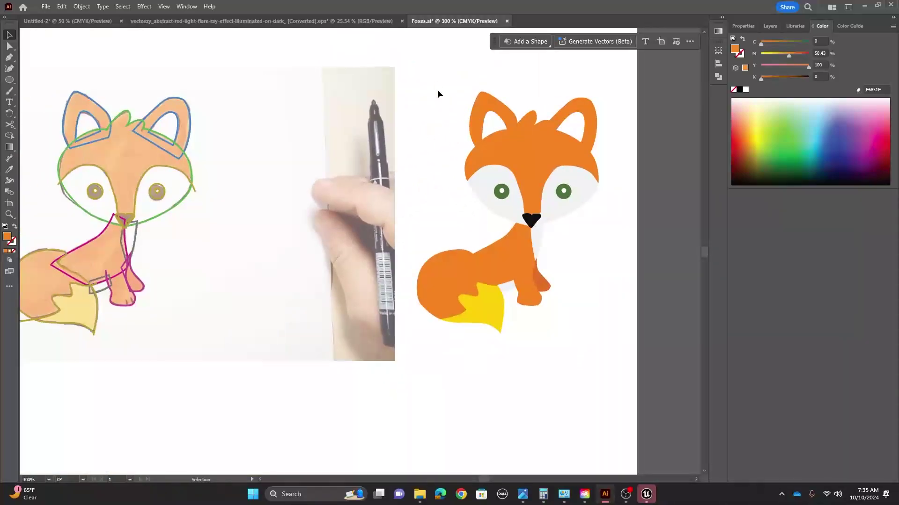
drag(573, 305, 602, 356)
mouse_move(454, 288)
mouse_down()
mouse_move(591, 342)
mouse_move(366, 330)
mouse_move(534, 351)
mouse_move(463, 351)
mouse_move(491, 360)
mouse_move(524, 351)
mouse_move(281, 351)
mouse_up()
drag(313, 324, 547, 320)
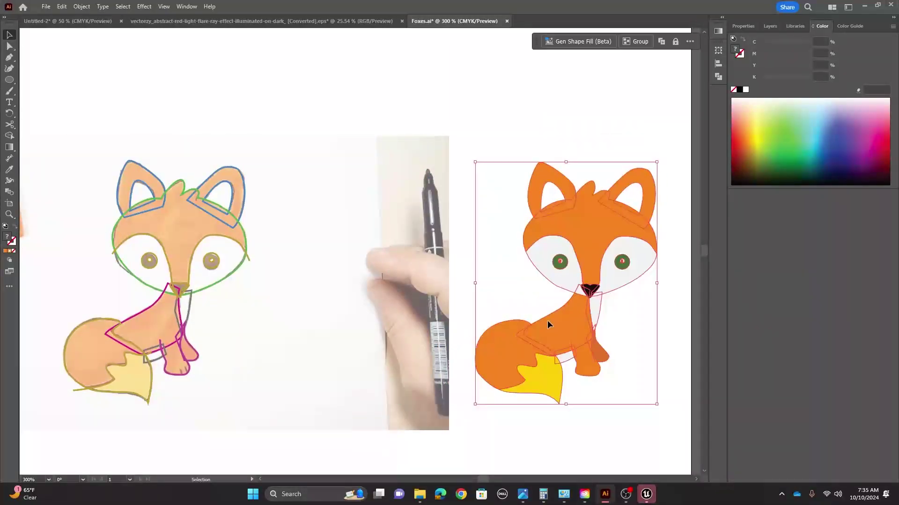
click(580, 126)
scroll(563, 128, right, 2)
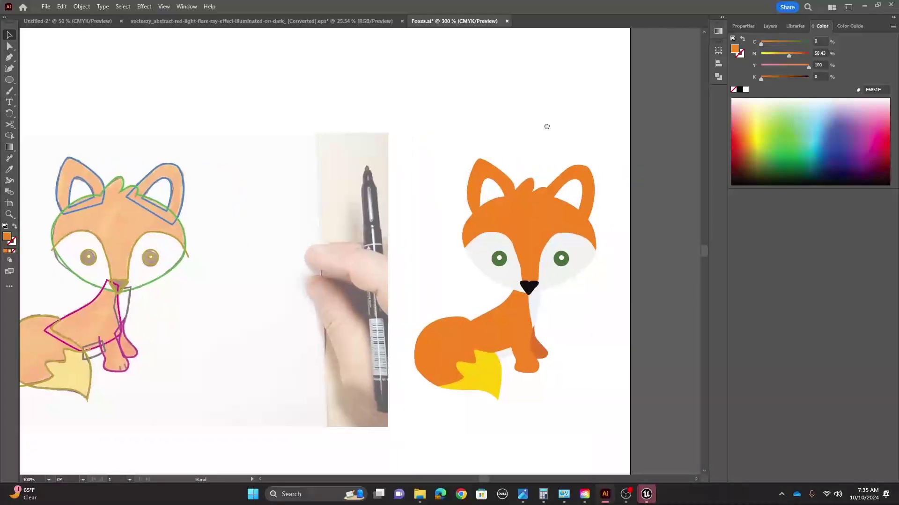
scroll(534, 123, right, 1)
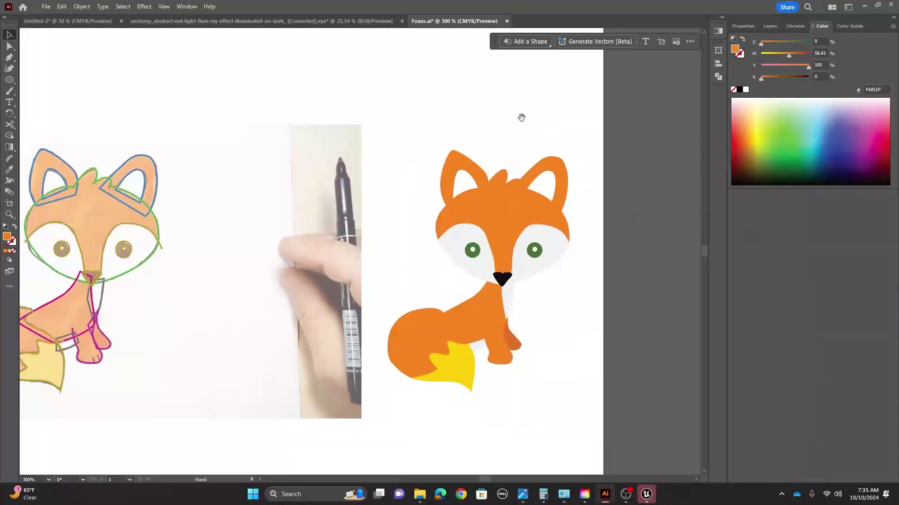
alt+scroll(522, 123, up, 1)
scroll(521, 117, right, 2)
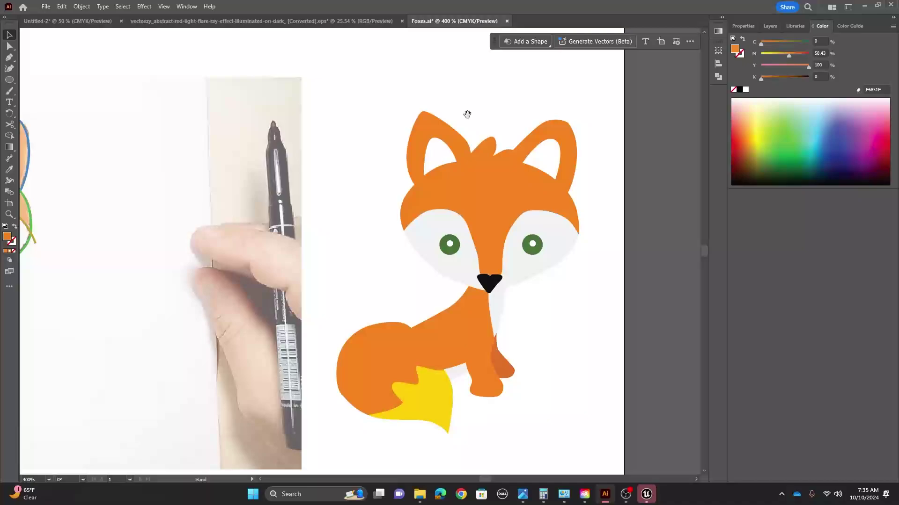